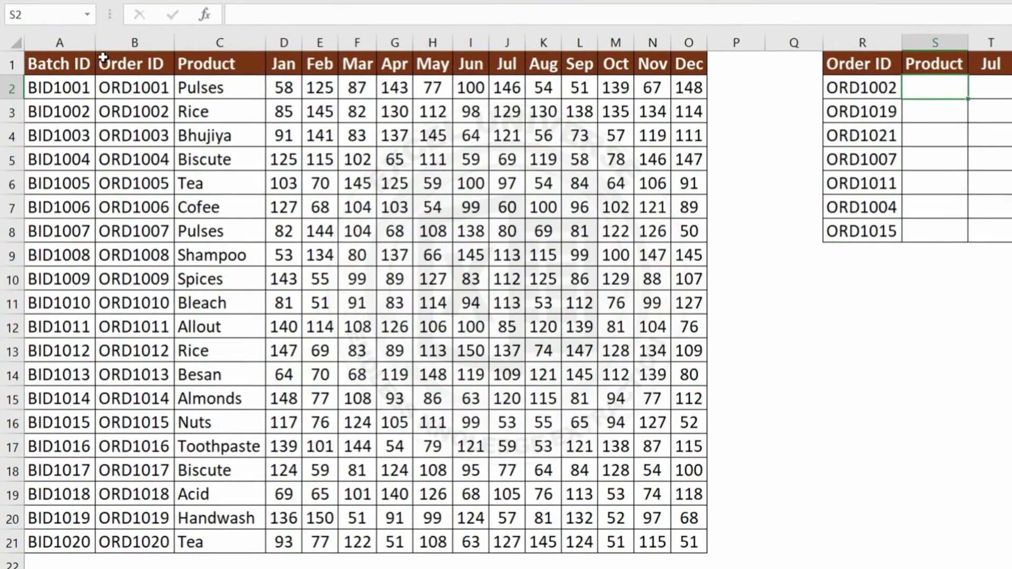
Examine the source table's Batch ID, Order ID, Product and month columns and the order IDs in the lookup table
left_click(78, 69)
left_click(149, 71)
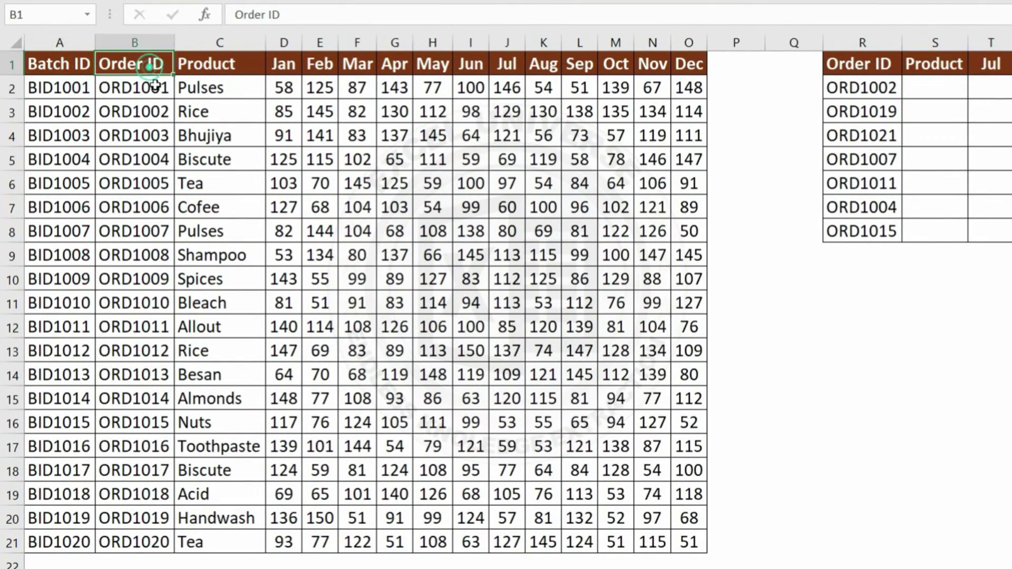
left_click(233, 64)
left_click_drag(285, 62, 685, 66)
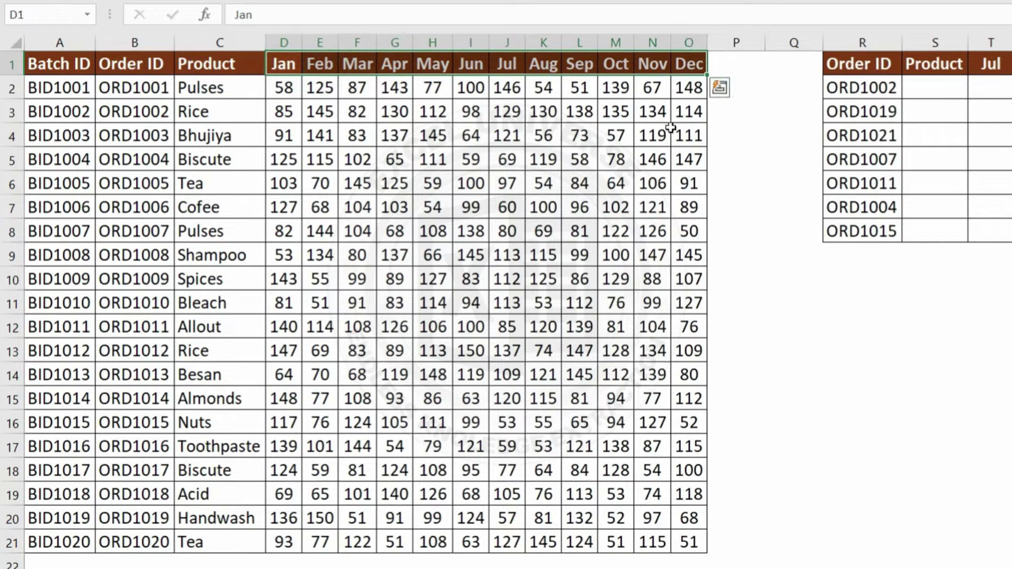
left_click(211, 102)
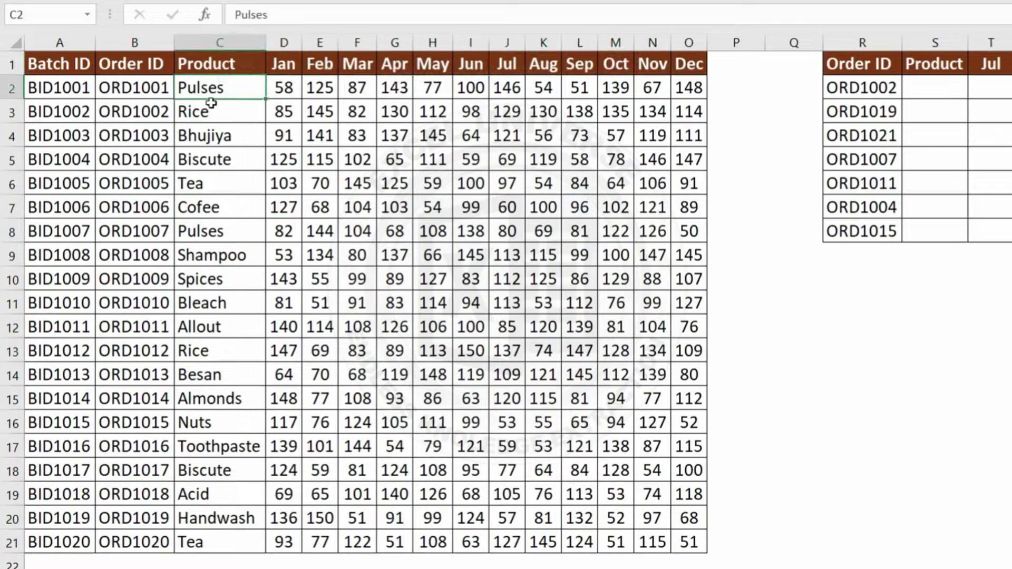
left_click_drag(127, 71, 134, 278)
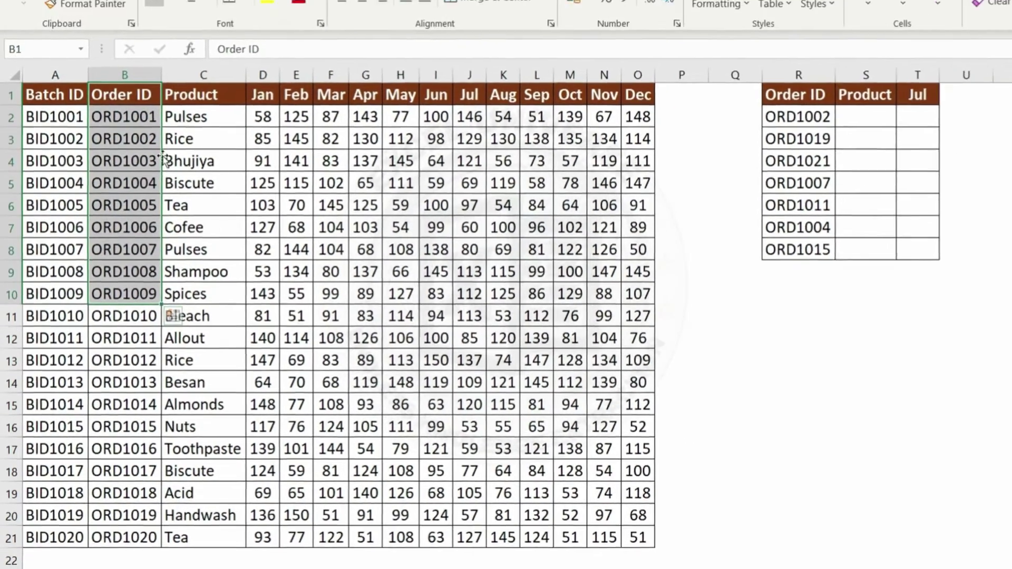
left_click_drag(798, 94, 793, 250)
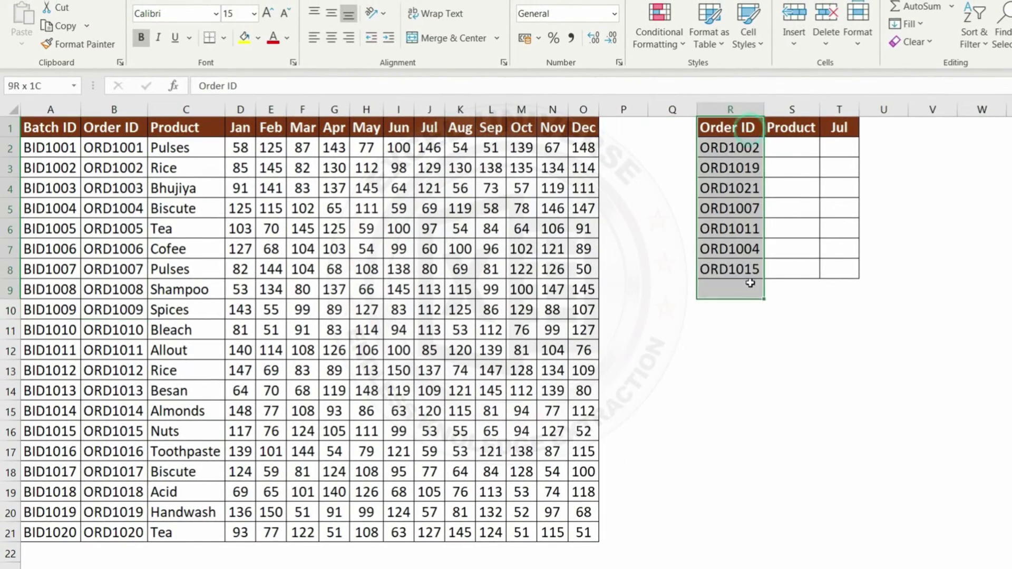
left_click(867, 160)
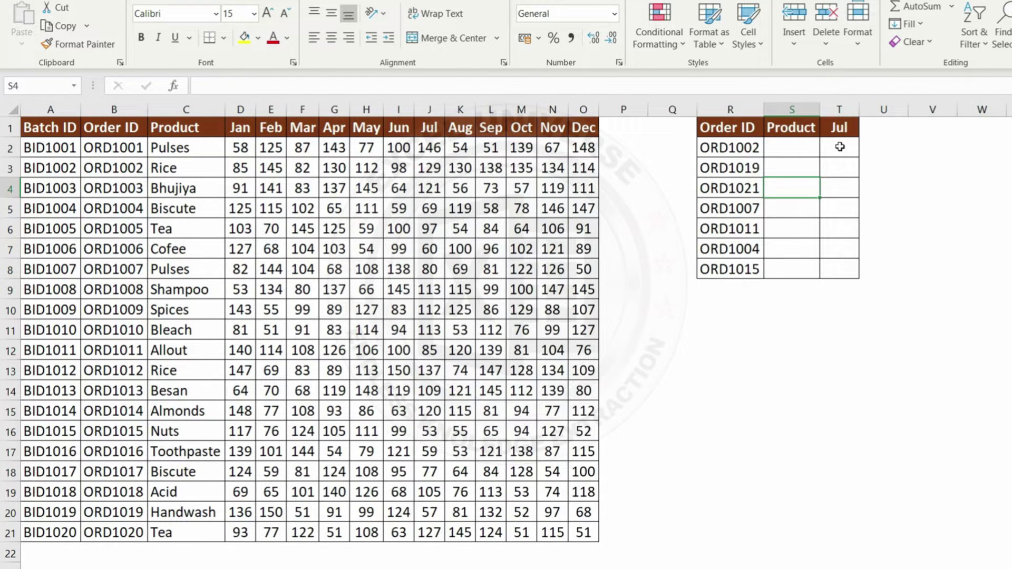
Try a VLOOKUP formula in S2 with lookup value R:R, table B:O and column 2, and clear the cell again
left_click(788, 148)
type("=VLO")
key("Tab")
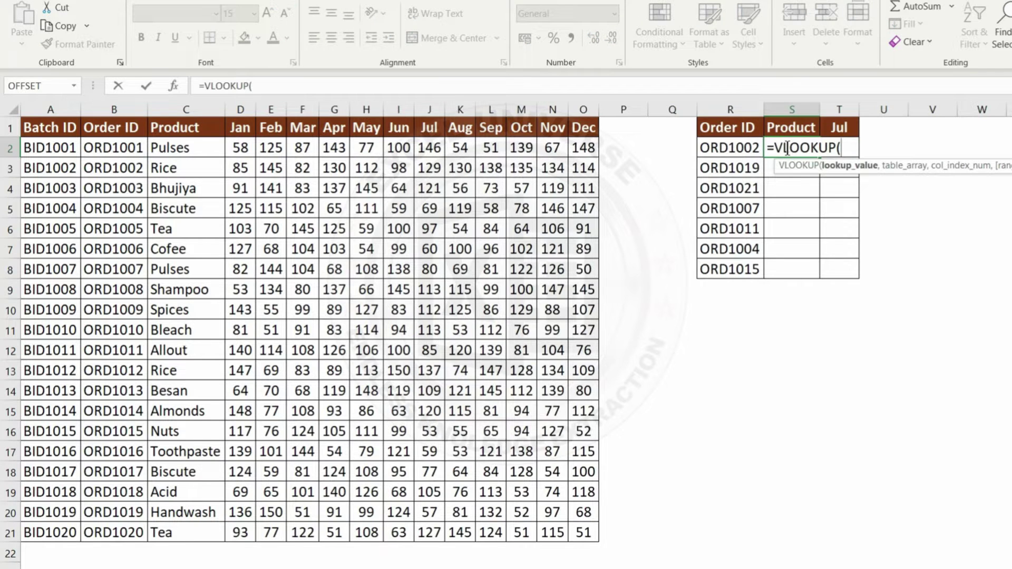
left_click(742, 110)
type(",")
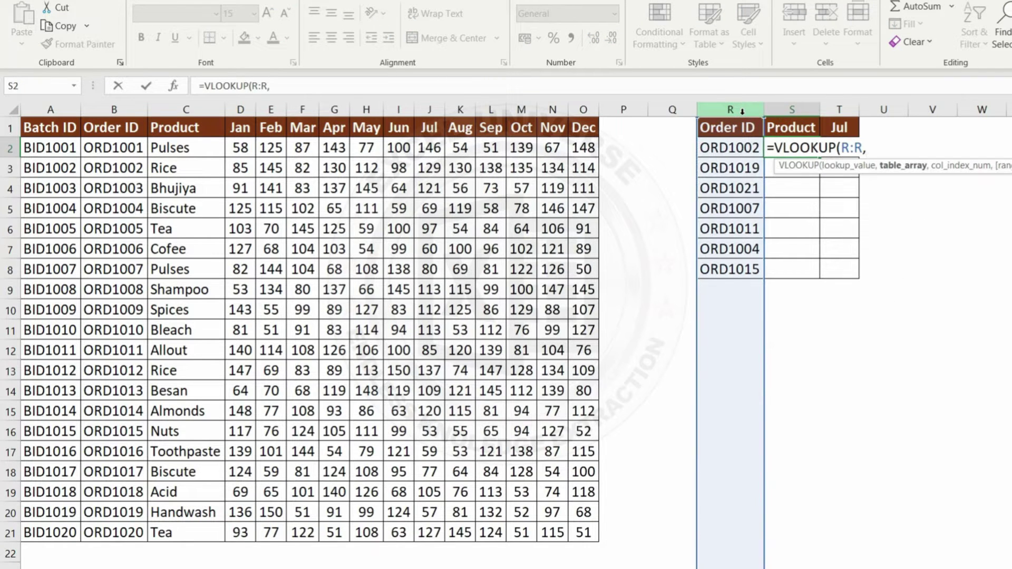
left_click_drag(120, 109, 588, 145)
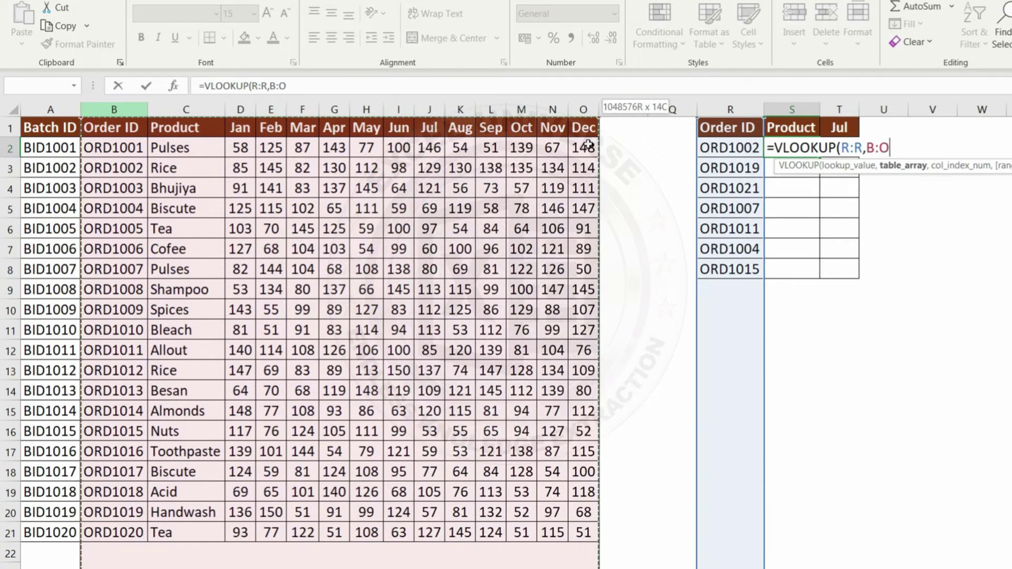
type(",2")
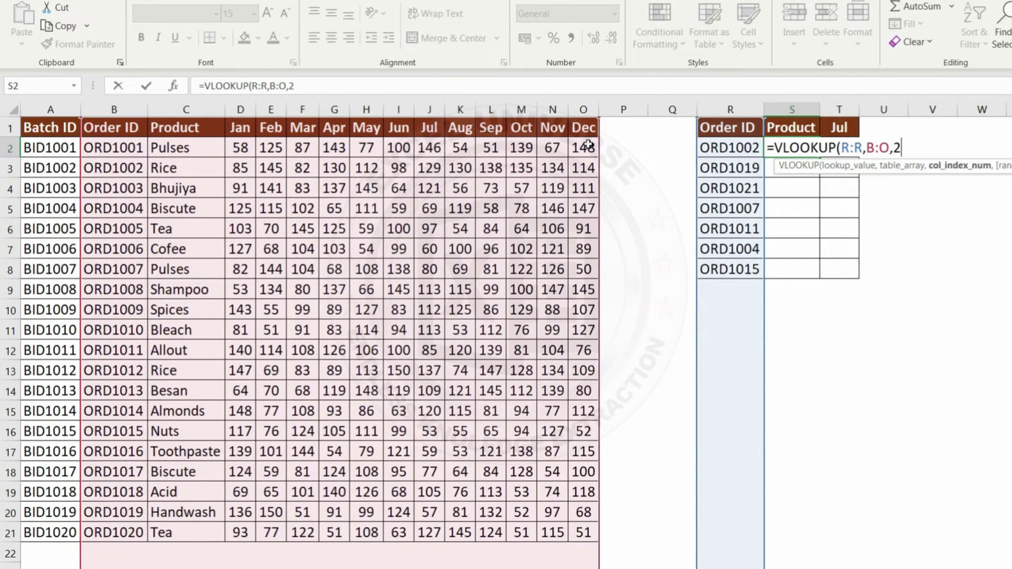
type("0")
key("BackSpace")
type(".0)")
key("Return")
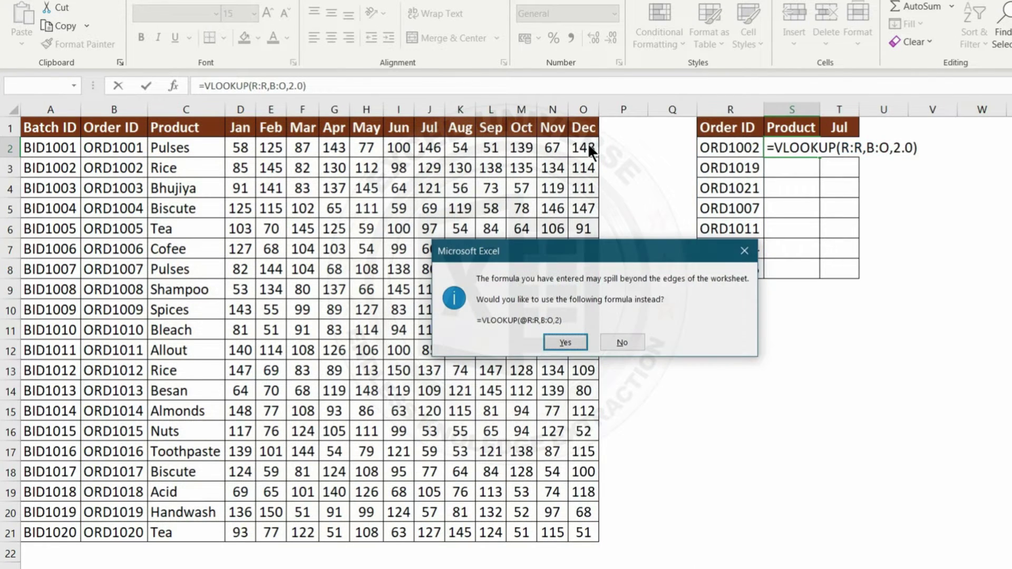
key("Return")
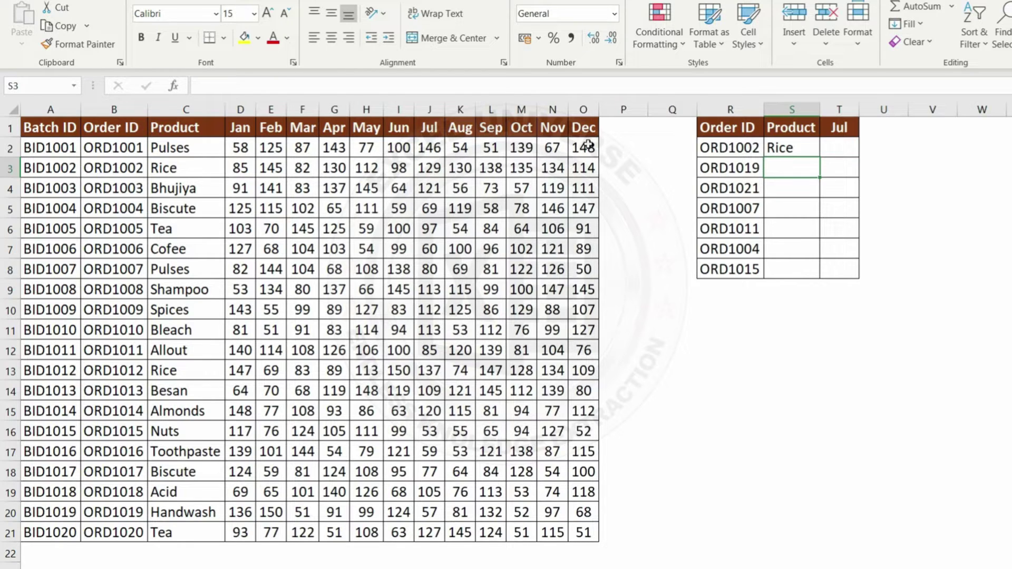
key("Up")
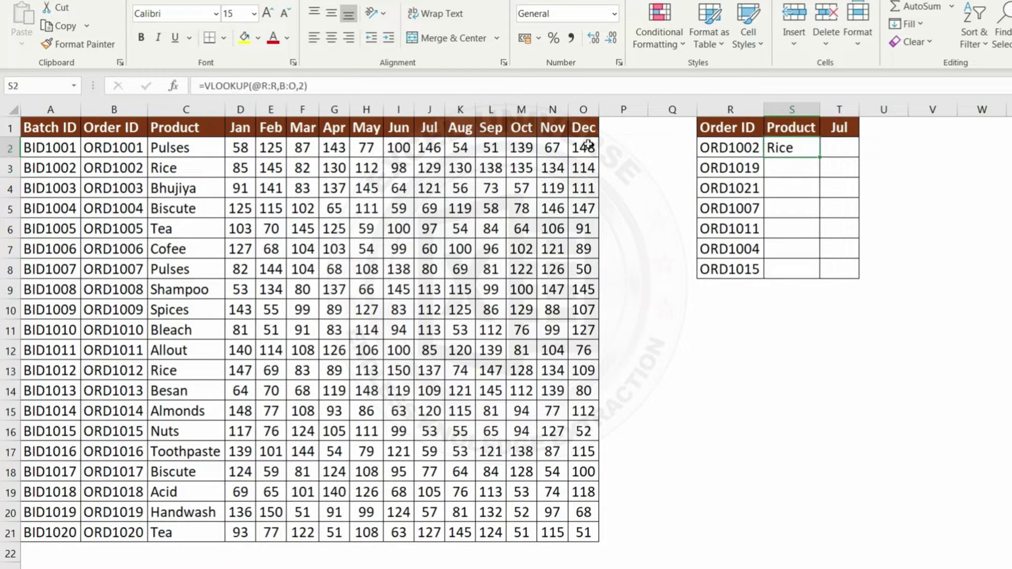
key("Delete")
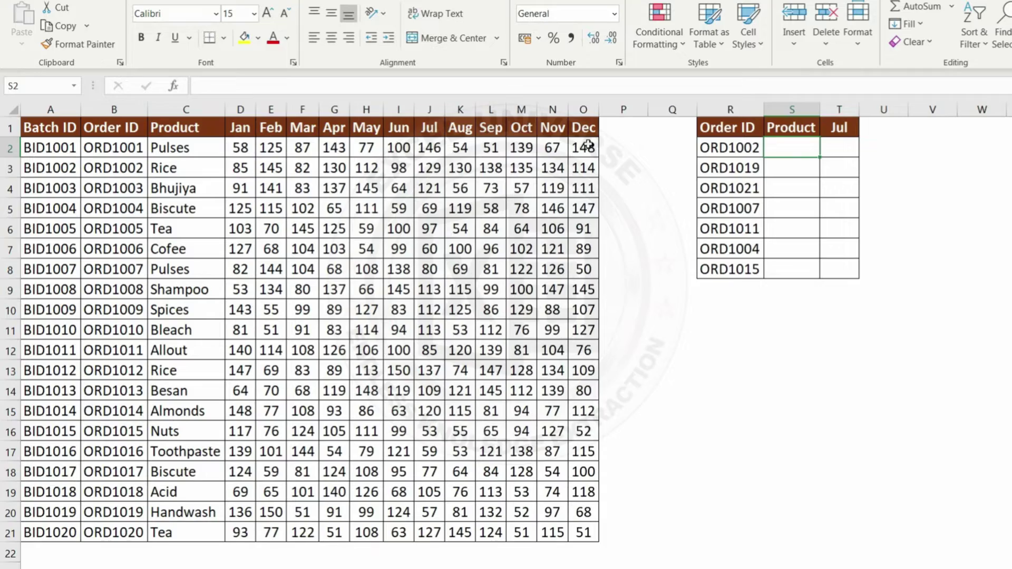
Start an XLOOKUP formula in S2 using its function arguments dialog, with the absolute column $R:$R as the lookup value
type("=X")
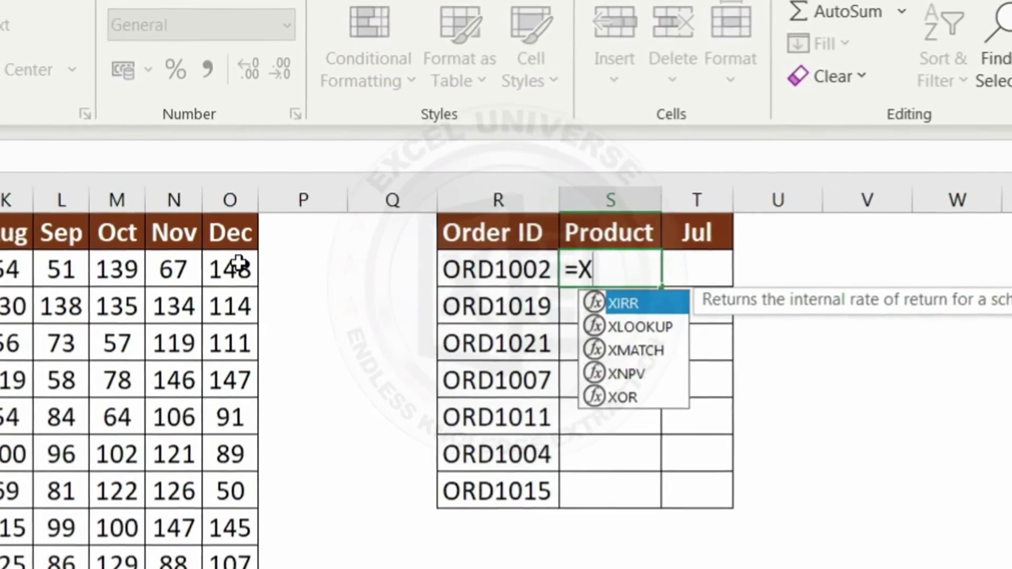
key("Down")
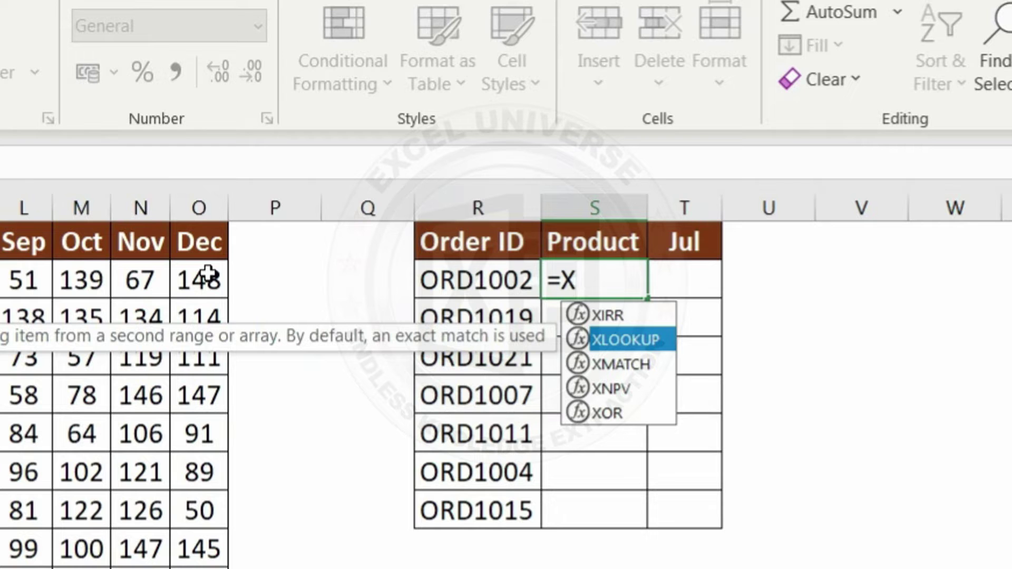
key("Tab")
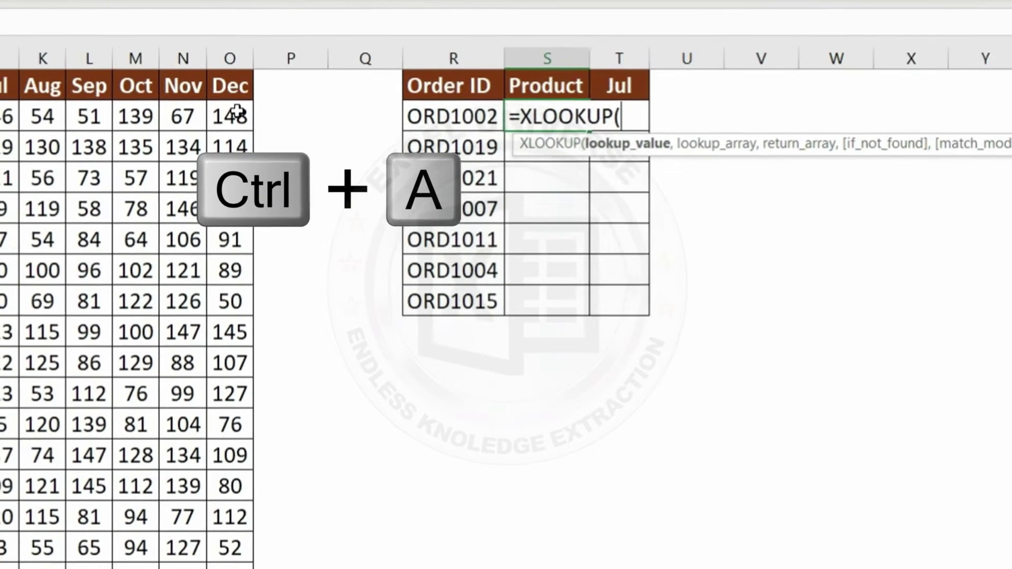
key("ctrl+a")
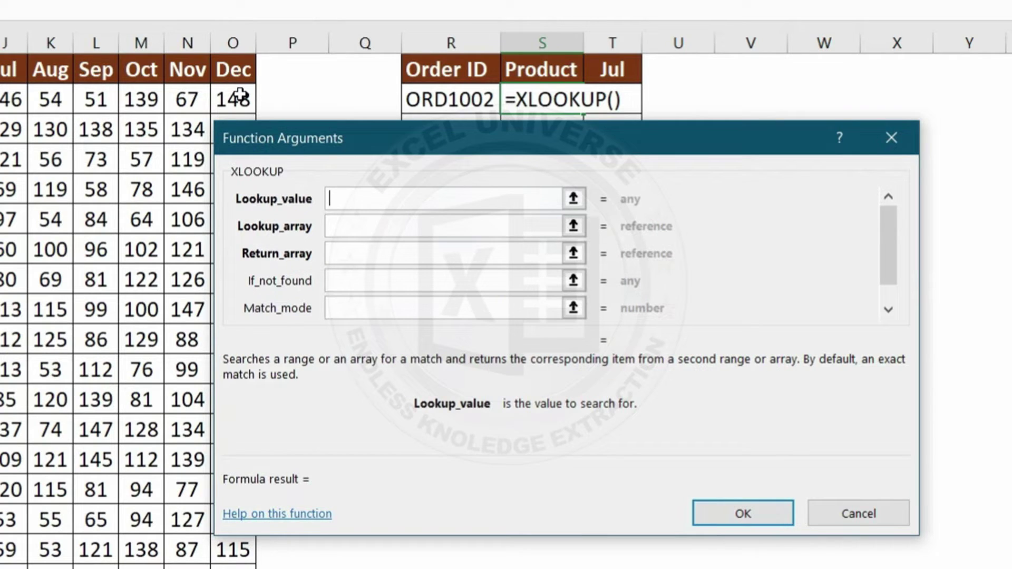
left_click_drag(253, 138, 208, 236)
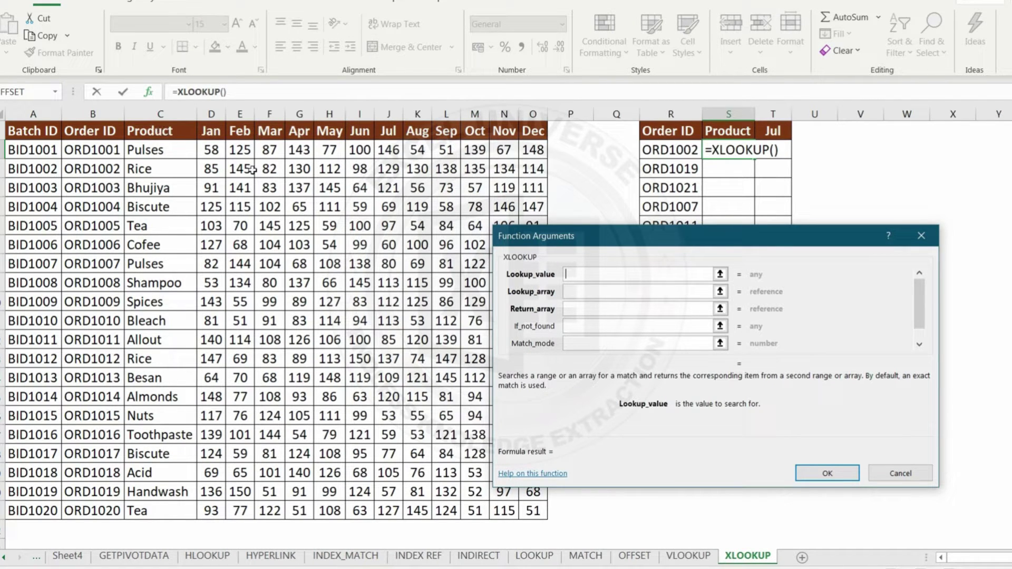
left_click(666, 109)
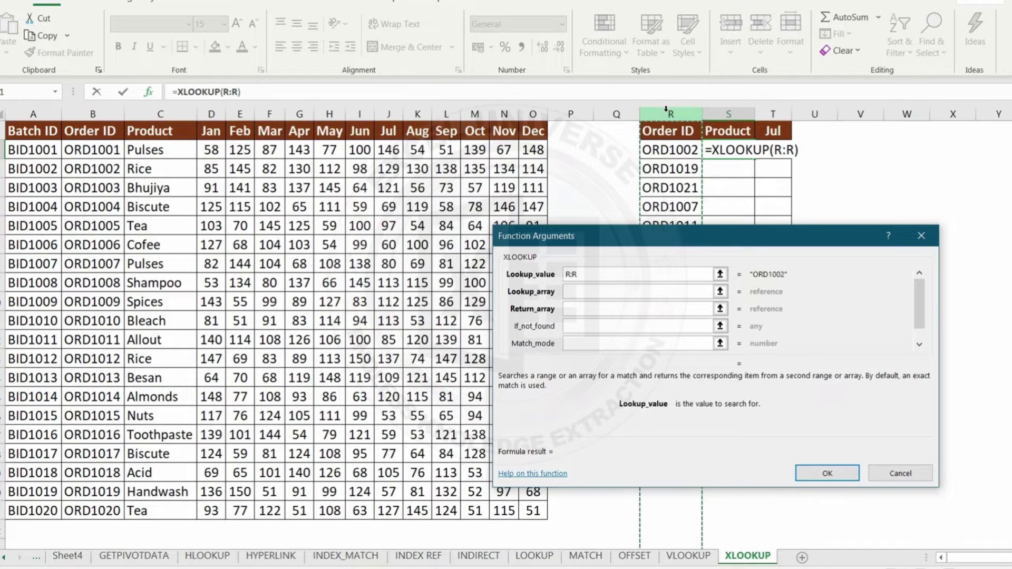
key("F4")
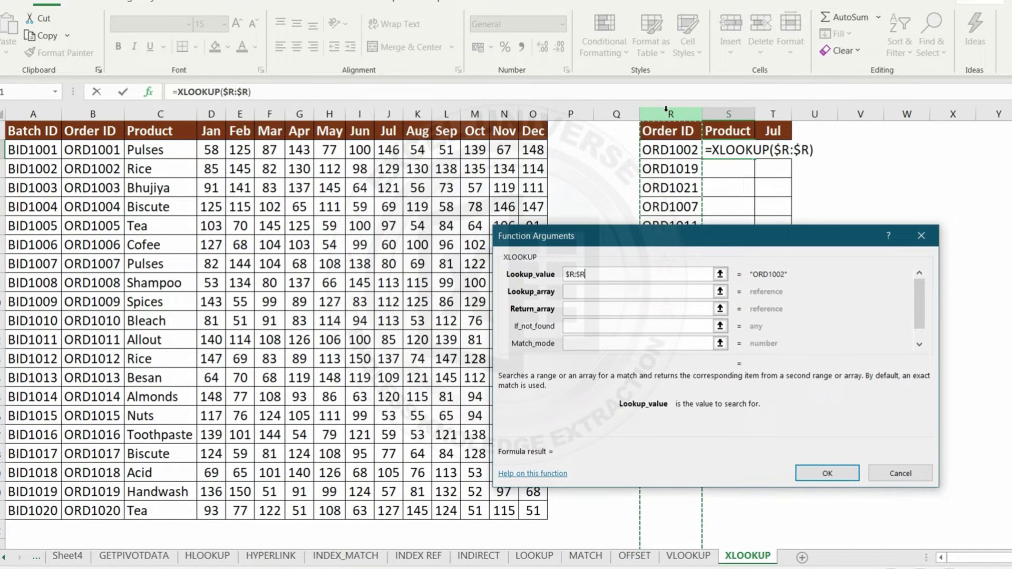
Set the lookup array to $B:$B and the return array to $C:$C, and accept the suggested formula =XLOOKUP(@$R:$R,$B:$B,$C:$C)
left_click(640, 293)
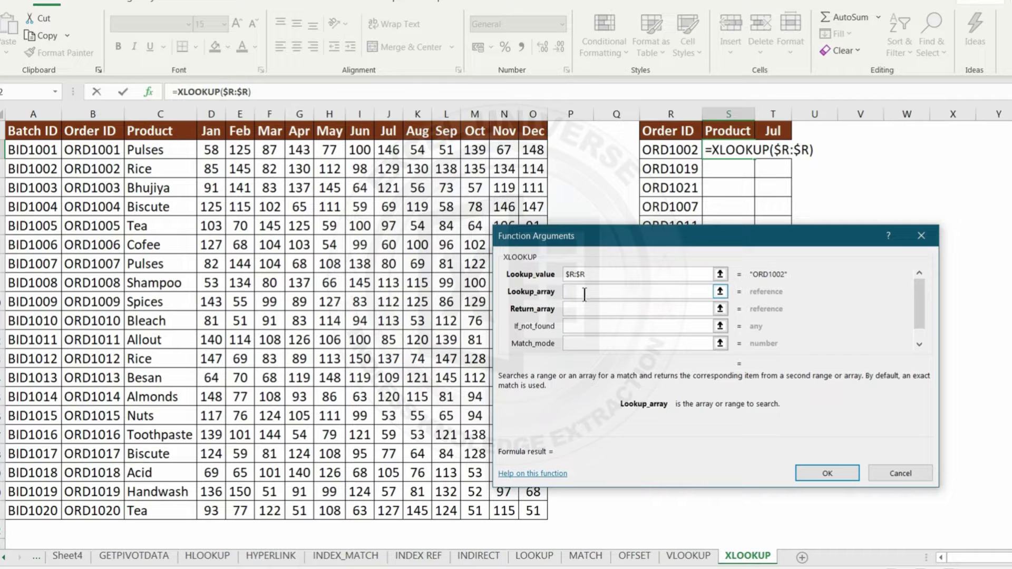
left_click(92, 111)
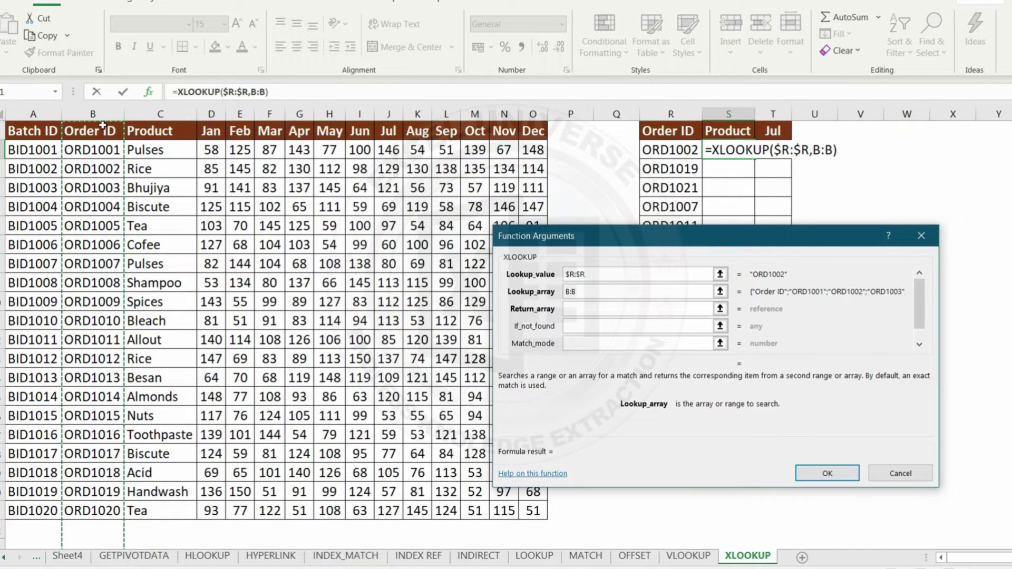
key("F4")
left_click(576, 310)
left_click(168, 114)
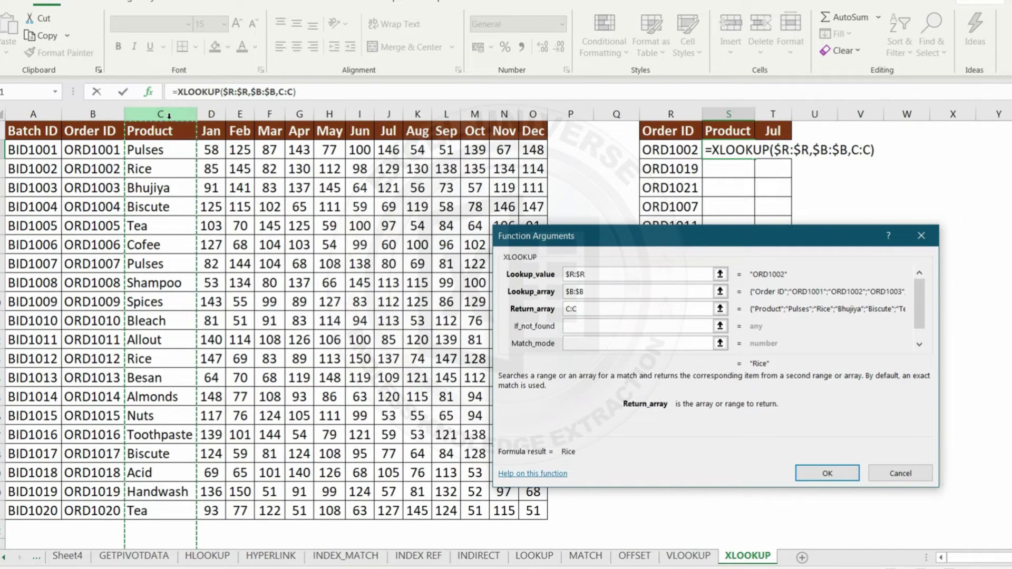
key("F4")
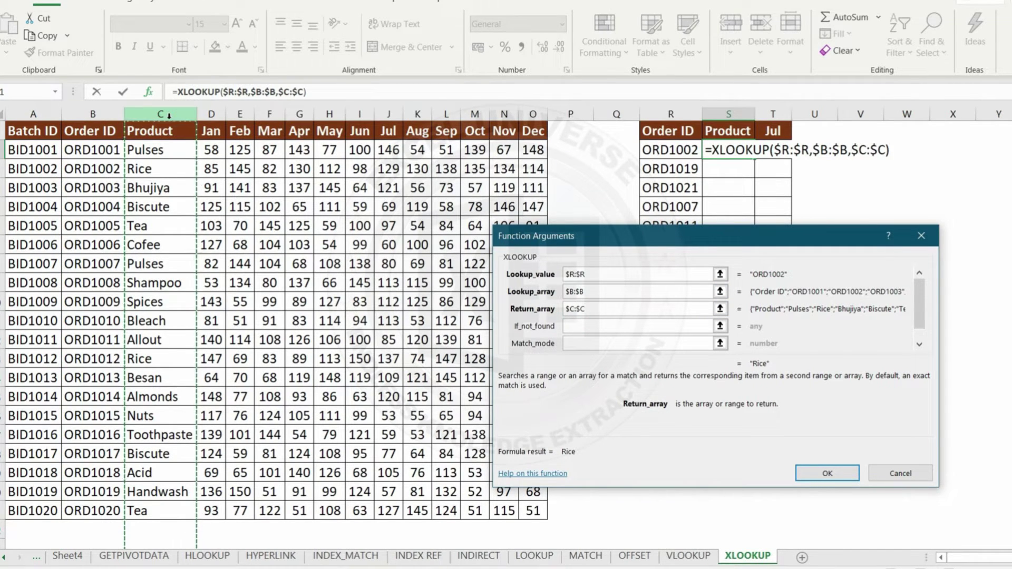
key("Return")
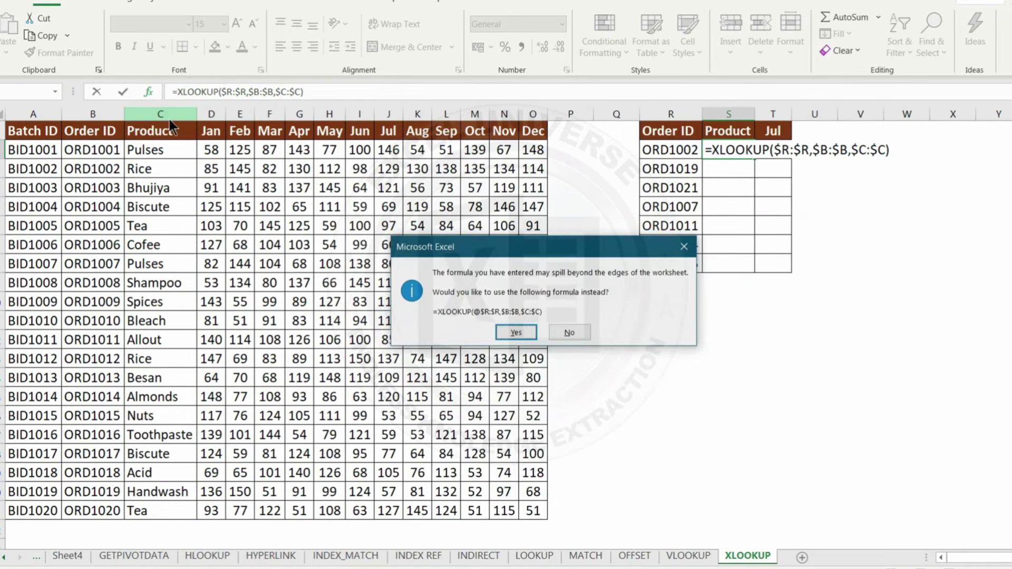
key("Return")
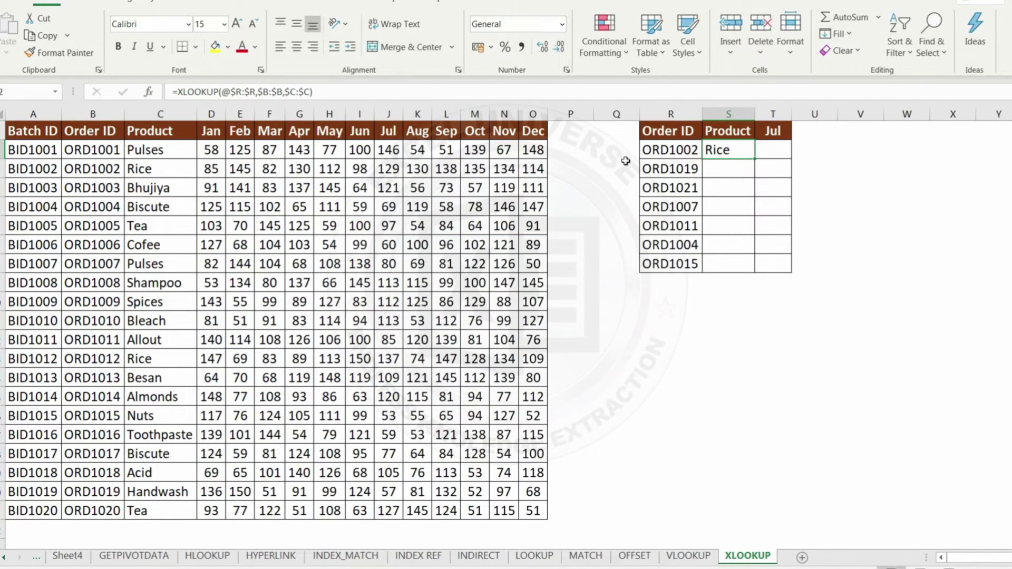
Search the sheet for the order ID in R2 to check its product in the source table
left_click(665, 151)
key("ctrl+c")
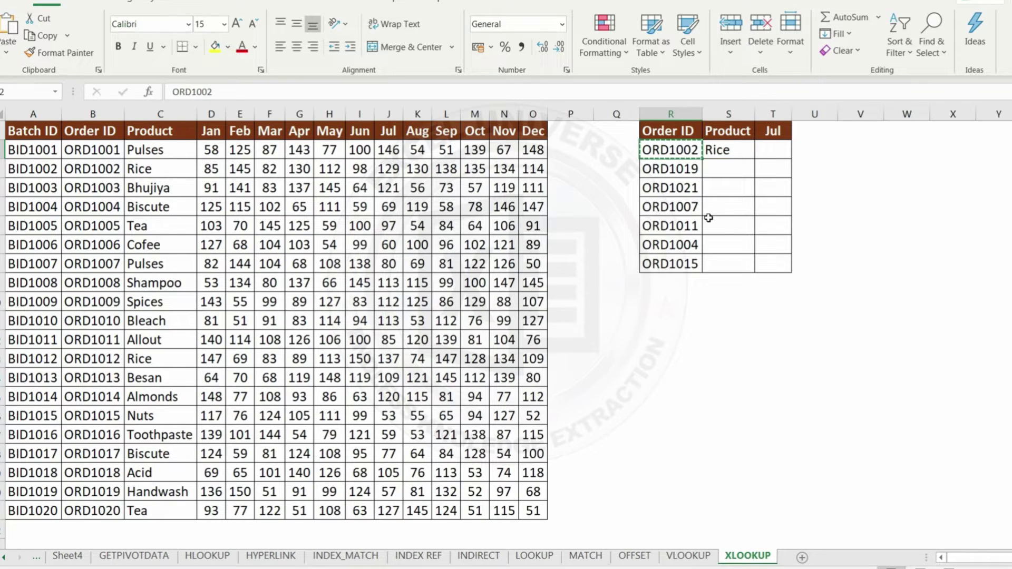
key("ctrl+f")
key("ctrl+v")
key("Return")
key("Escape")
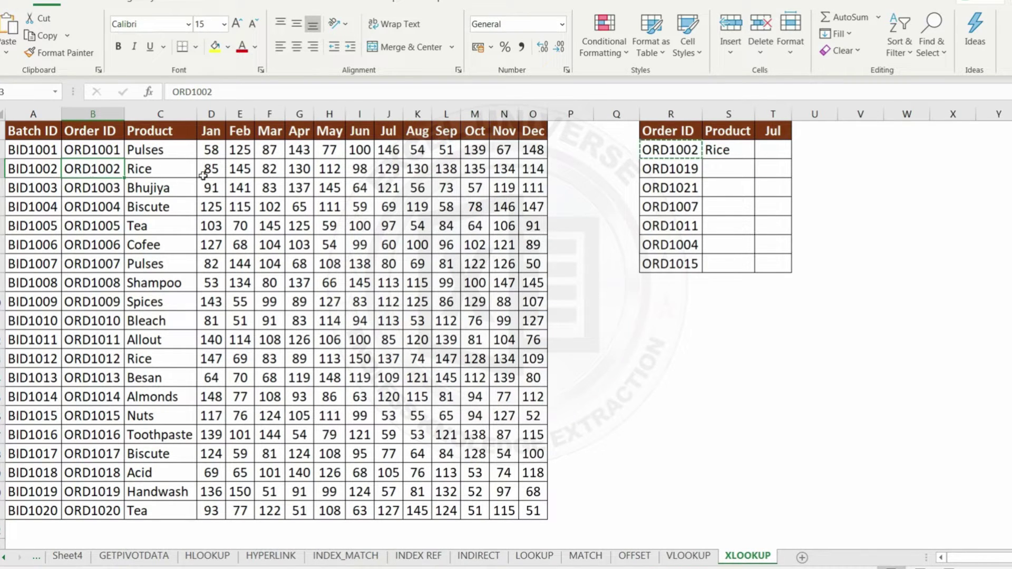
Fill the XLOOKUP formula from S2 down the Product column to S8
left_click(738, 150)
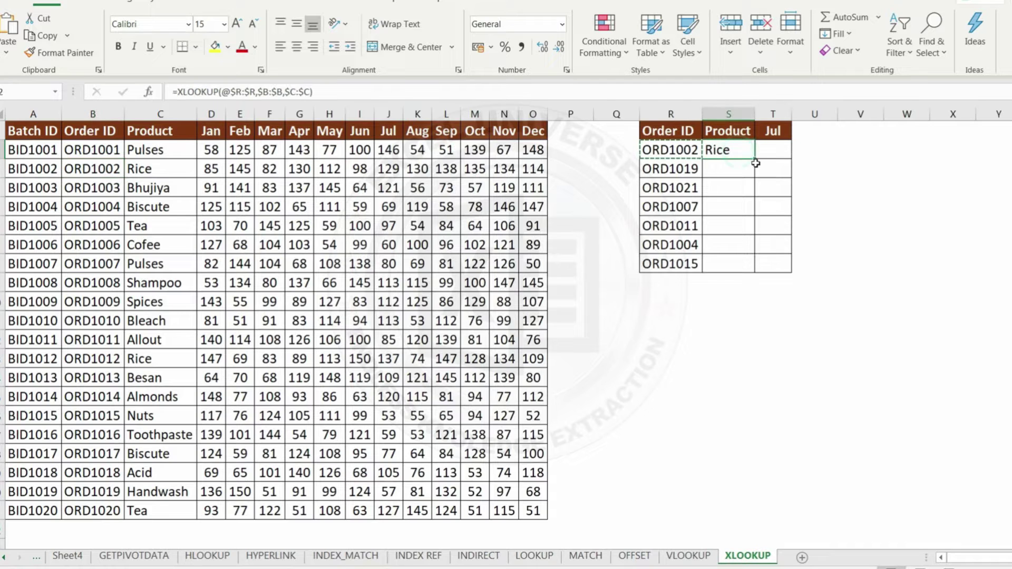
double_click(754, 159)
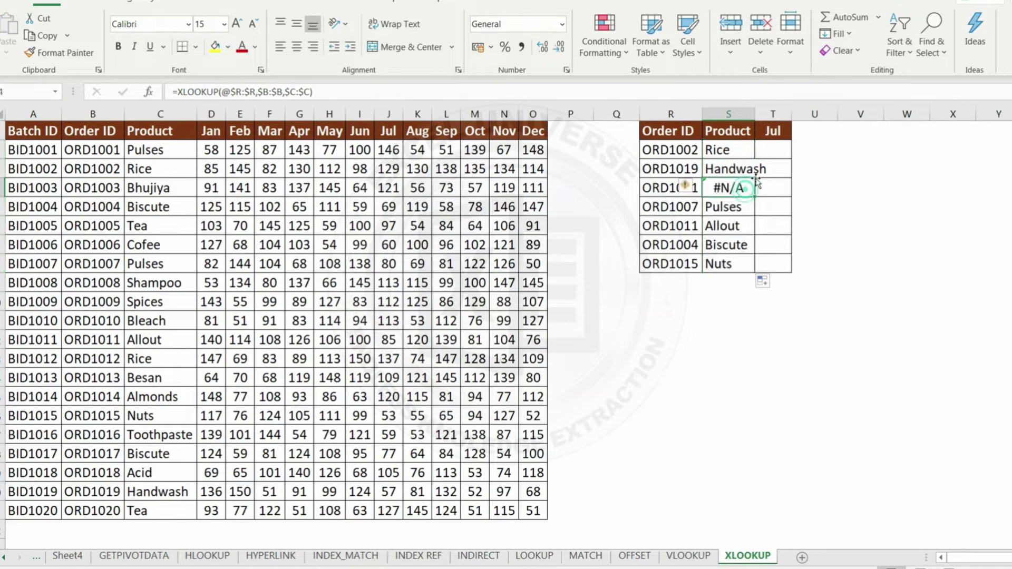
Check the order ID in R4 and its Product formula against the source table's Order ID list in B2:B21
left_click(669, 188)
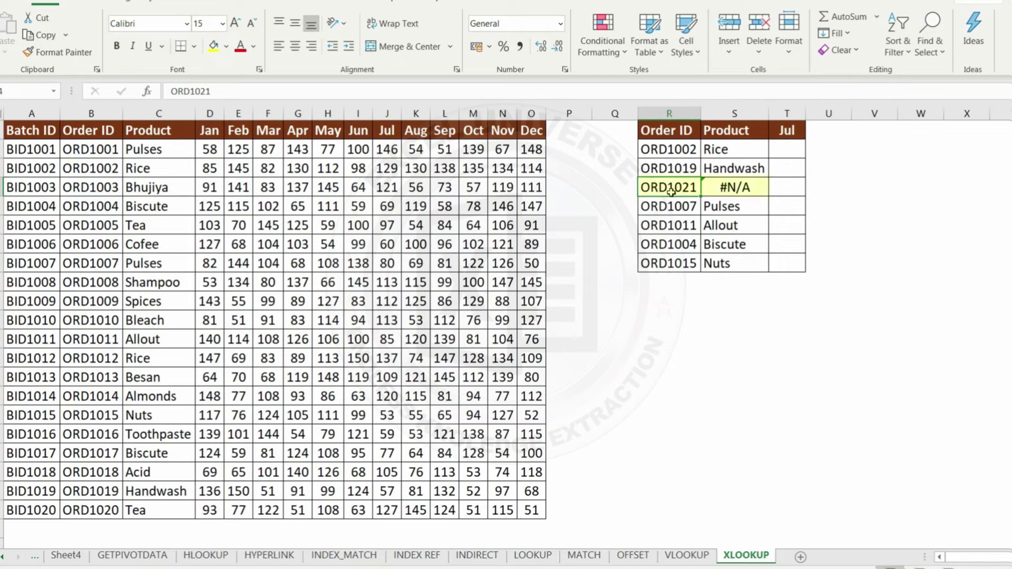
left_click(758, 188)
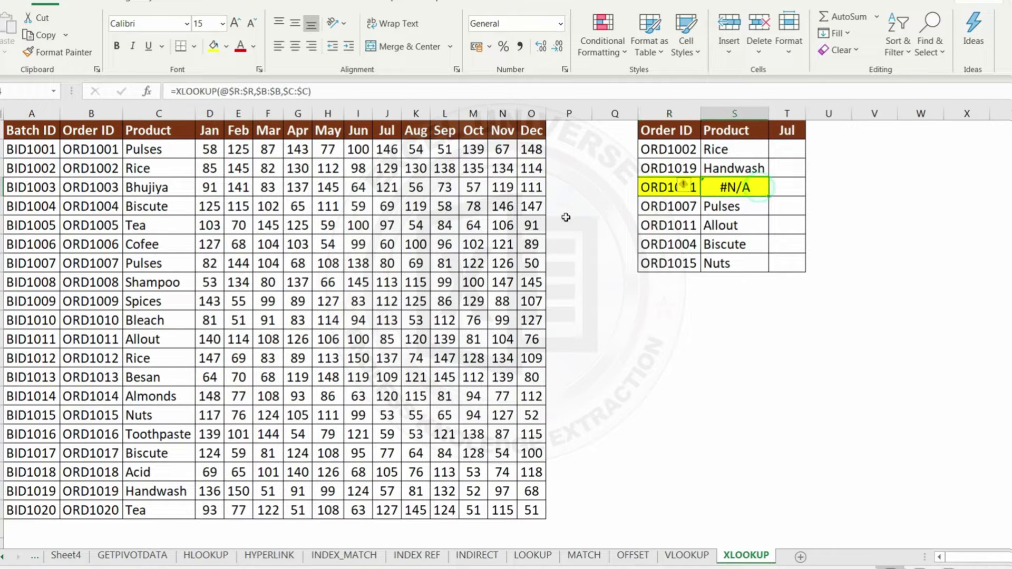
left_click_drag(93, 153, 87, 514)
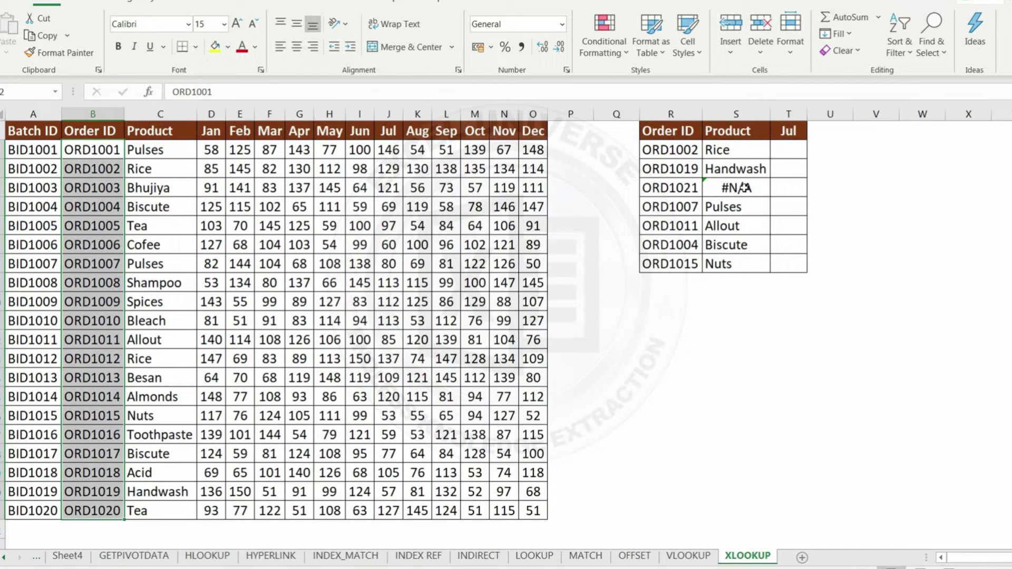
Copy the Aug header from the source table into U1, beside the lookup table's Jul header
left_click(798, 152)
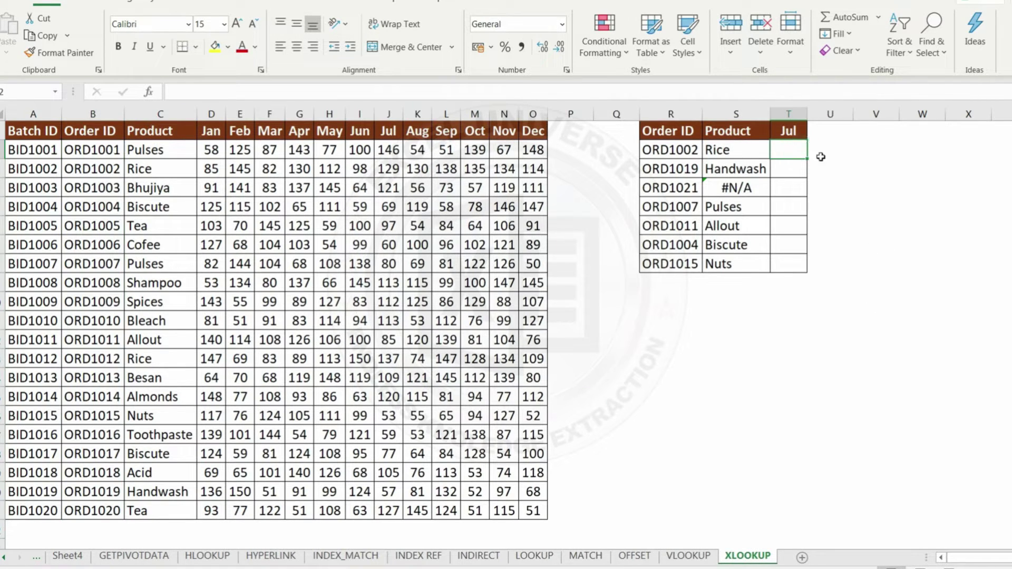
left_click(802, 132)
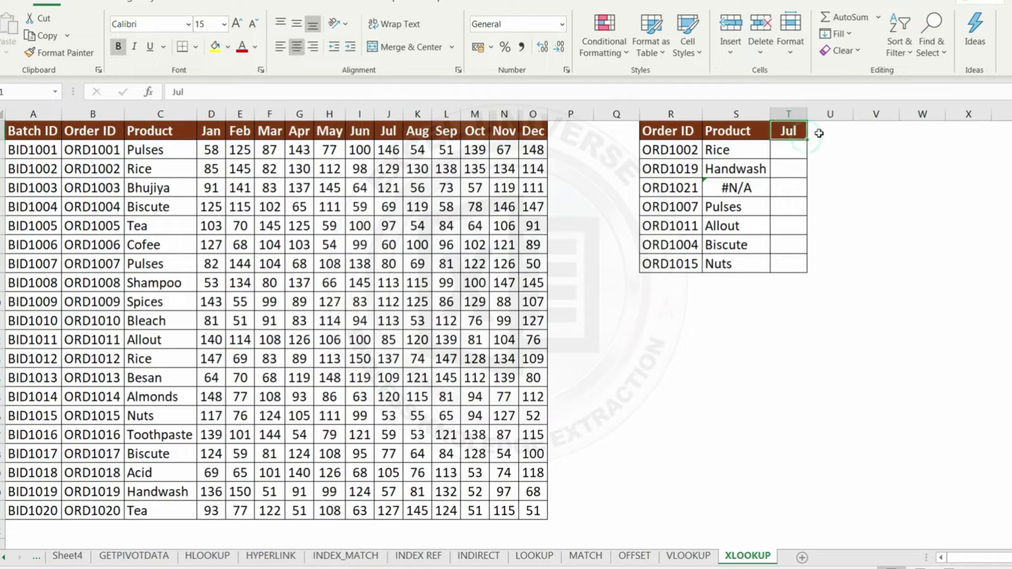
left_click(411, 131)
key("ctrl+c")
left_click(839, 131)
key("ctrl+v")
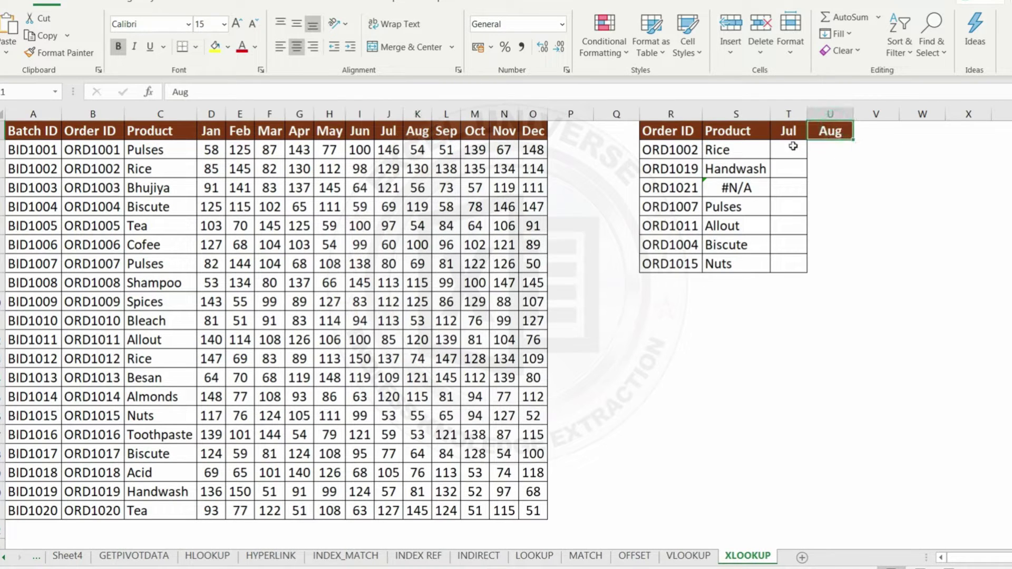
Copy only the formatting of the Jul column T1:T8 onto the Aug column U1:U8
left_click_drag(790, 132, 793, 266)
key("ctrl+c")
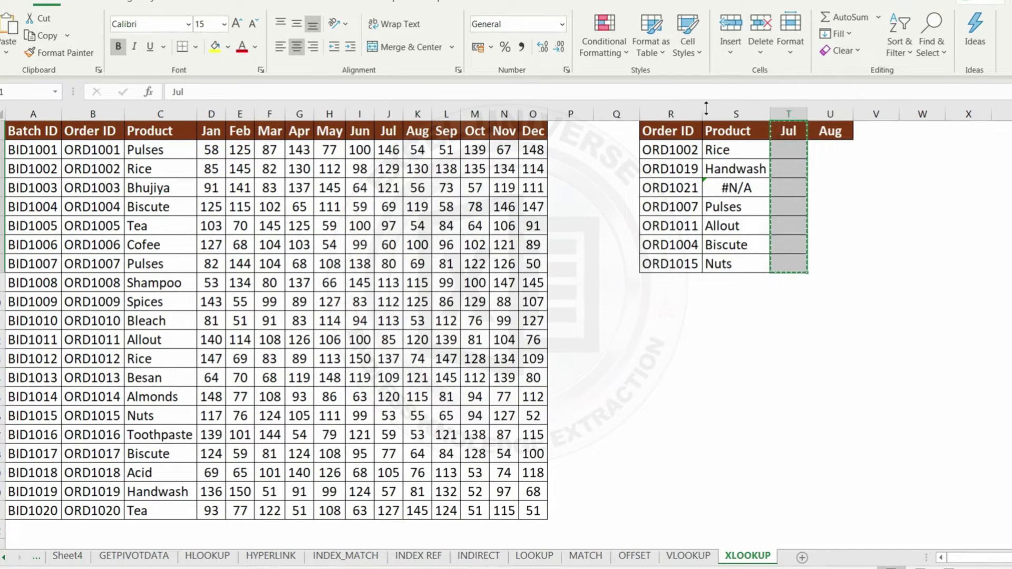
left_click(823, 134)
key("ctrl+alt+v")
key("t")
key("Return")
key("Escape")
Begin an XLOOKUP formula in T2 with lookup value $R:$R and lookup array $B:$B
key("Left")
key("Down")
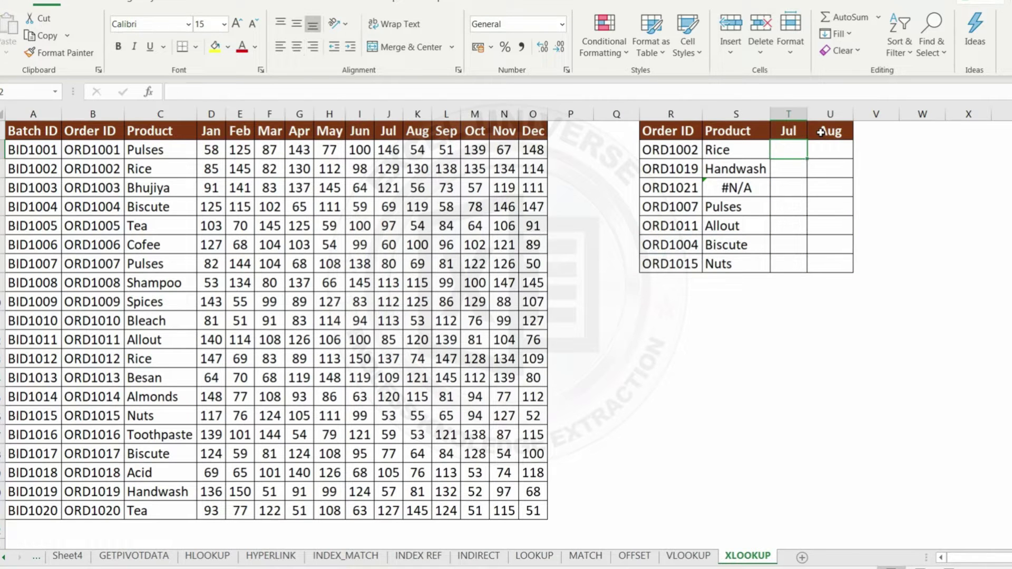
type("=XLOOKUP(R:R")
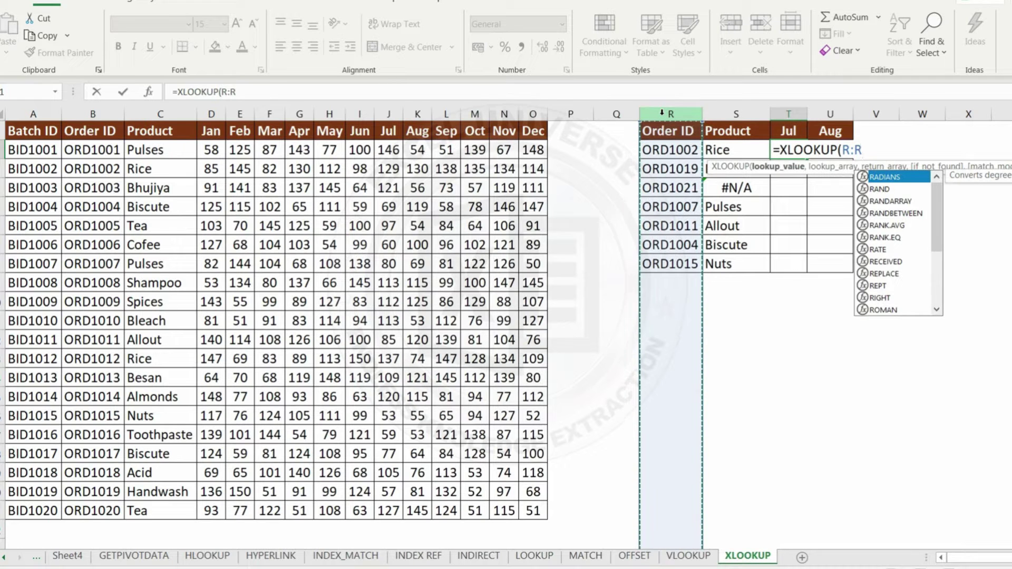
key("F4")
type(",")
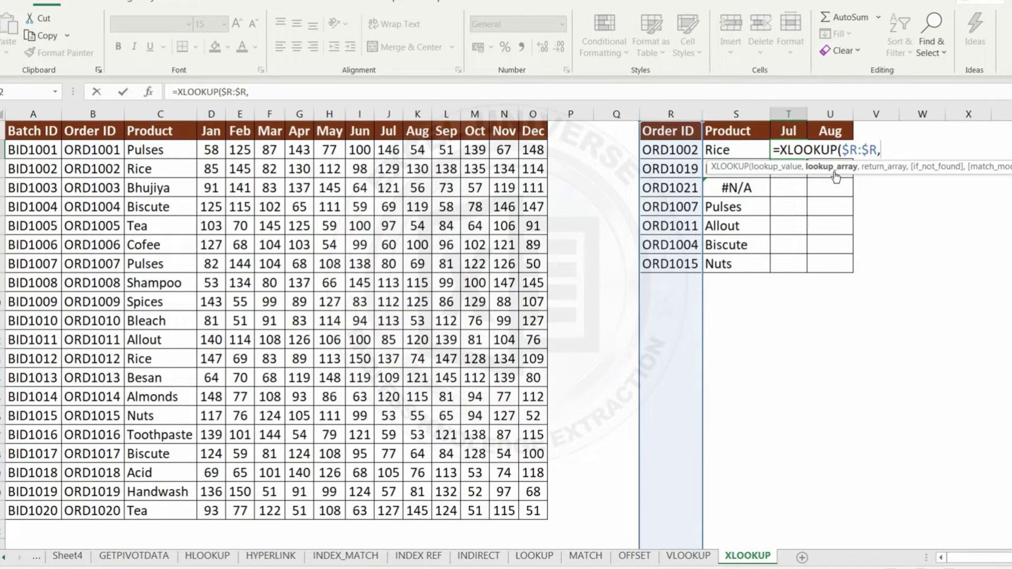
left_click(82, 114)
key("F4")
type(",")
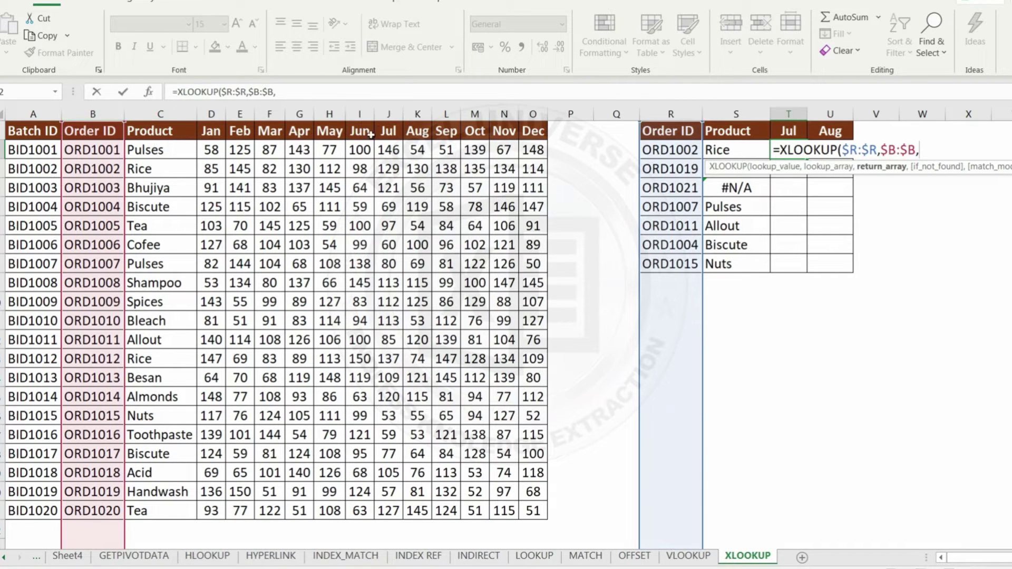
Complete the T2 formula with return array J:K, accept the suggested formula, and fill it down through row 8 for Jul and Aug
left_click_drag(388, 113, 414, 112)
type(")")
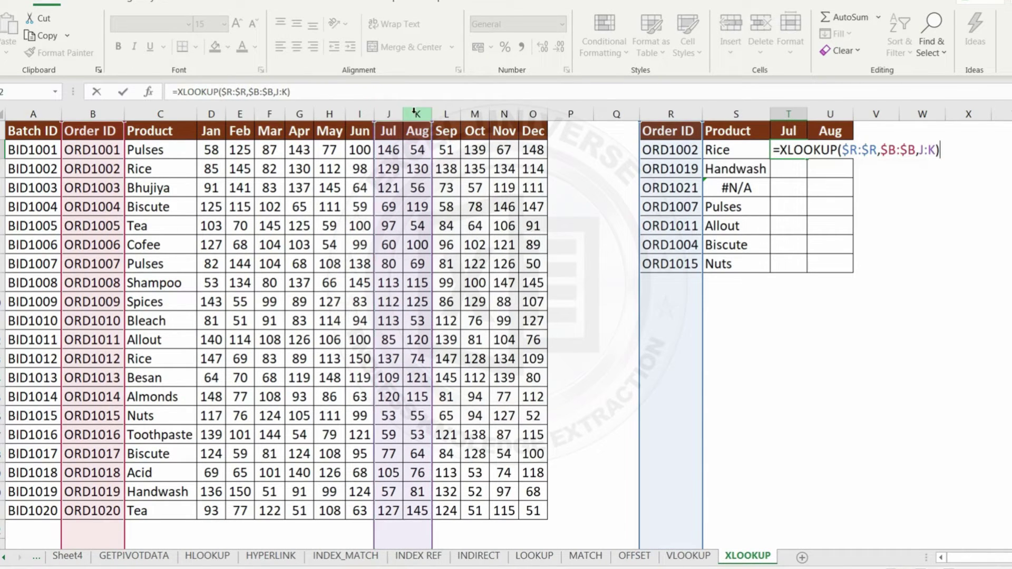
key("Return")
key("Return")
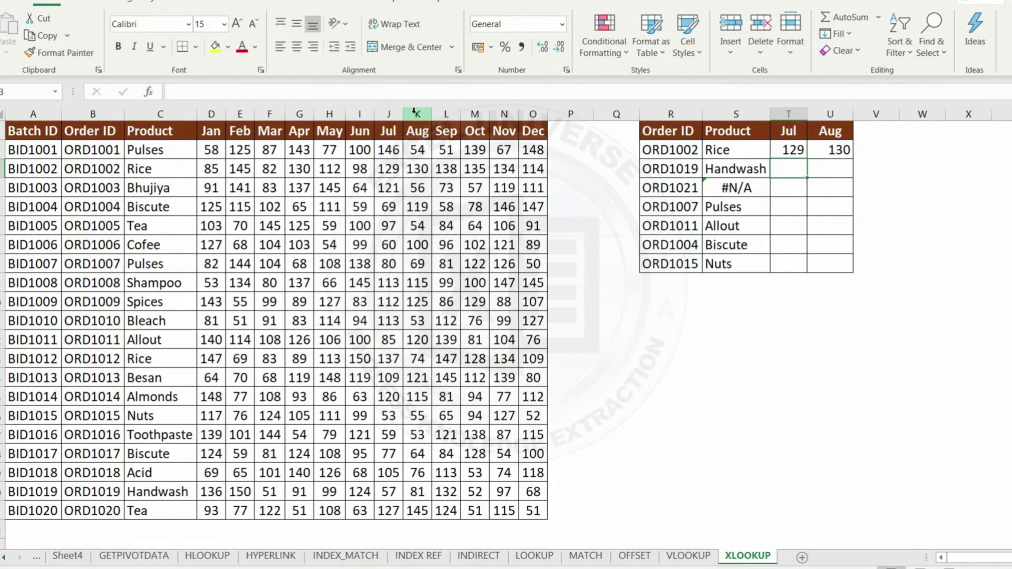
left_click(794, 152)
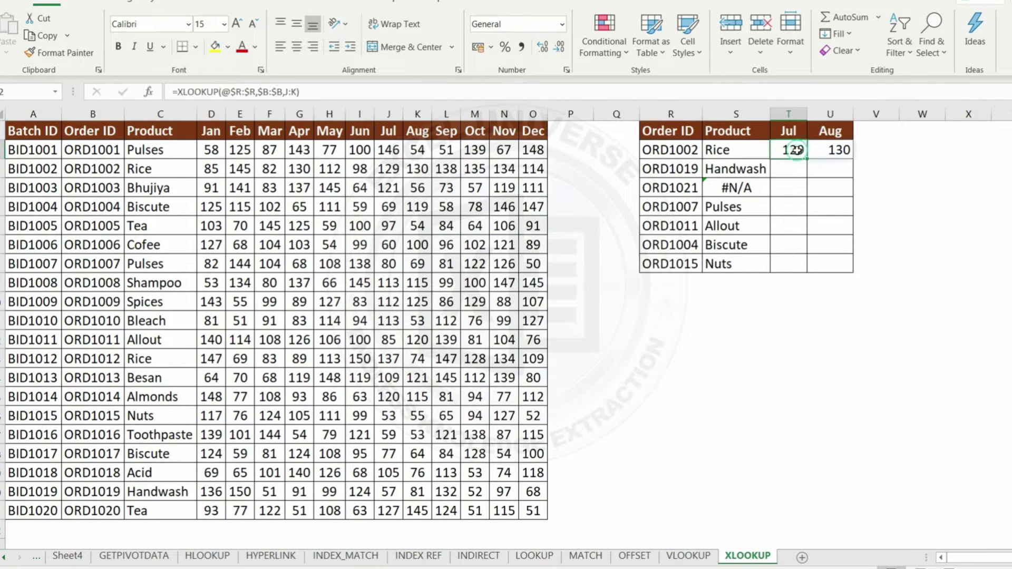
mouse_move(794, 150)
left_mouse_down()
mouse_move(831, 150)
mouse_move(853, 272)
left_mouse_up()
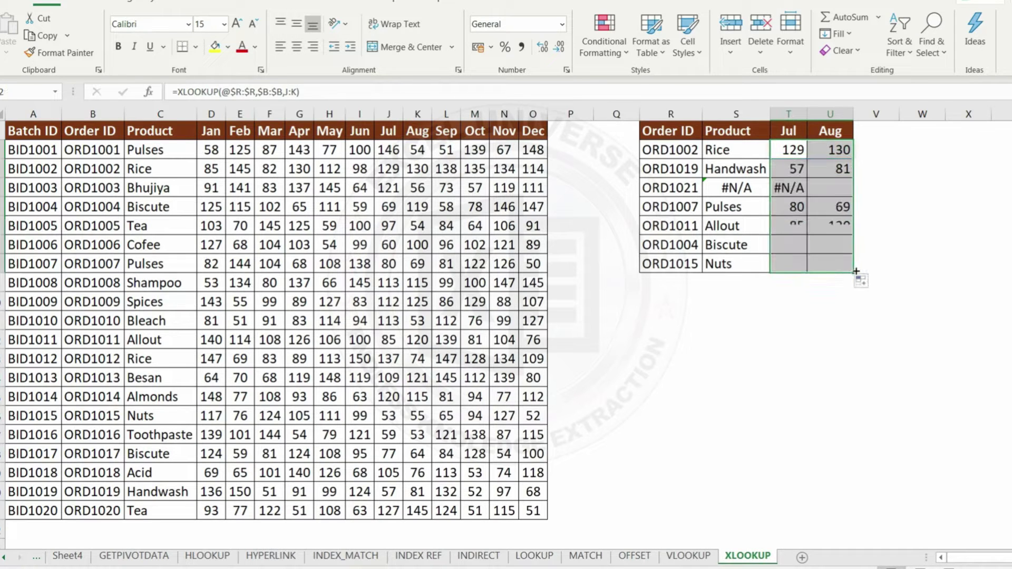
Check the order ID in R4 and compare the Product formulas in S4 and S2
left_click(686, 185)
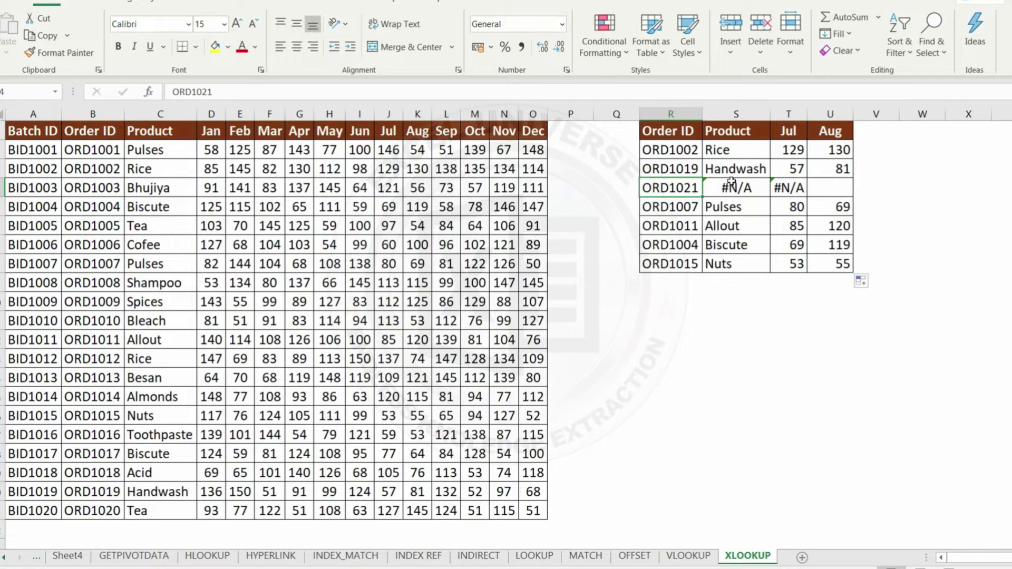
left_click(731, 181)
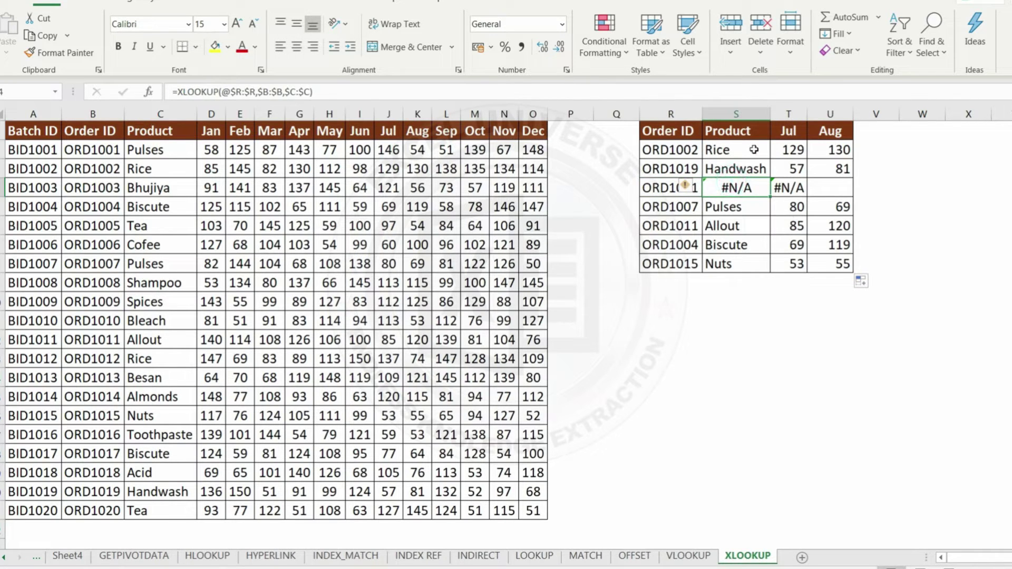
left_click(661, 191)
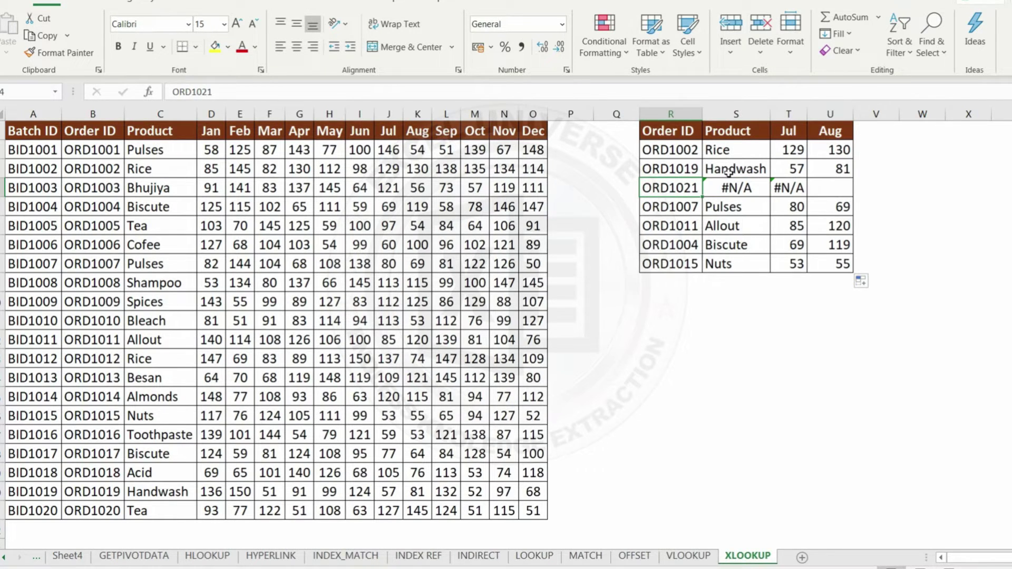
left_click(737, 153)
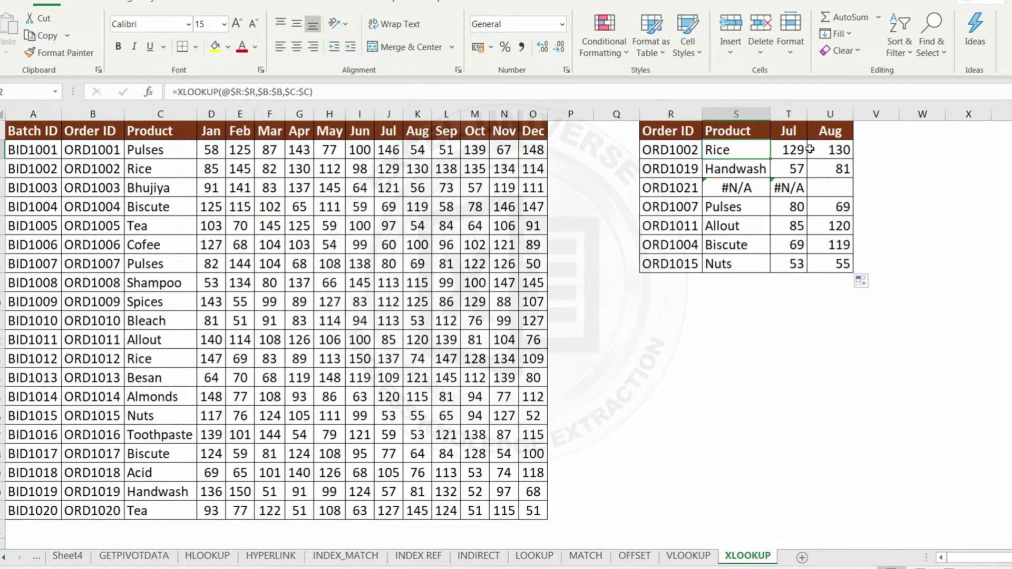
Copy the Order ID list with its header from R1:R8 to R11 to start a second lookup table
left_click_drag(663, 127, 676, 263)
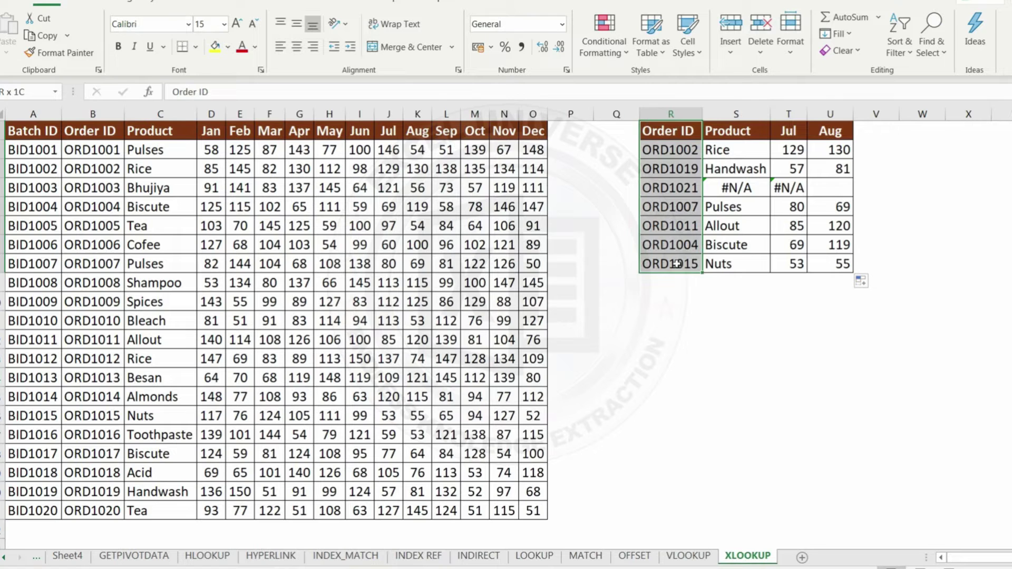
key("ctrl+c")
left_click(667, 324)
key("ctrl+v")
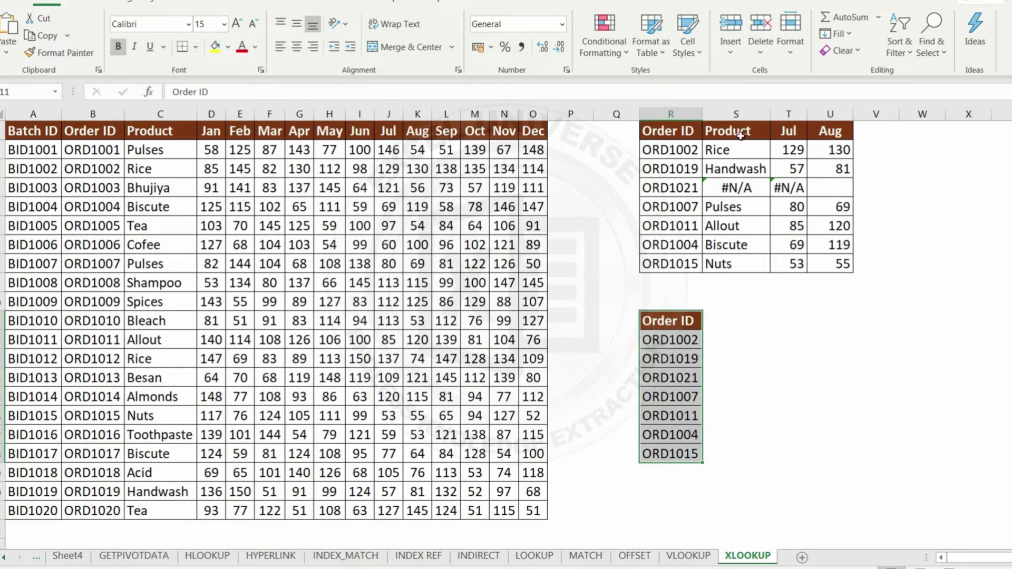
Copy the Oct, Nov and Dec headers from the source table into S11:U11
left_click_drag(782, 133, 815, 139)
left_click(394, 148)
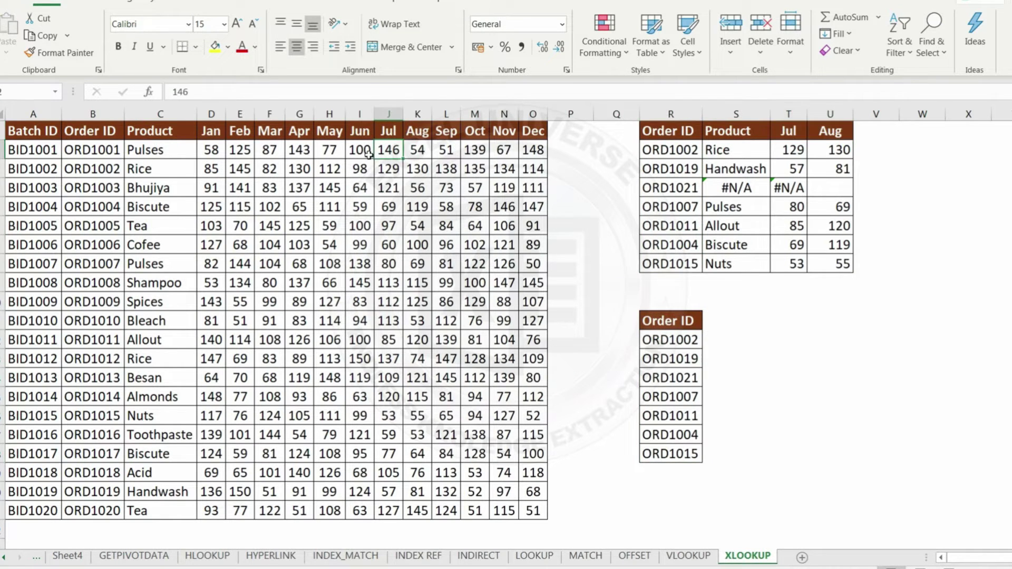
left_click_drag(476, 132, 533, 132)
key("ctrl+c")
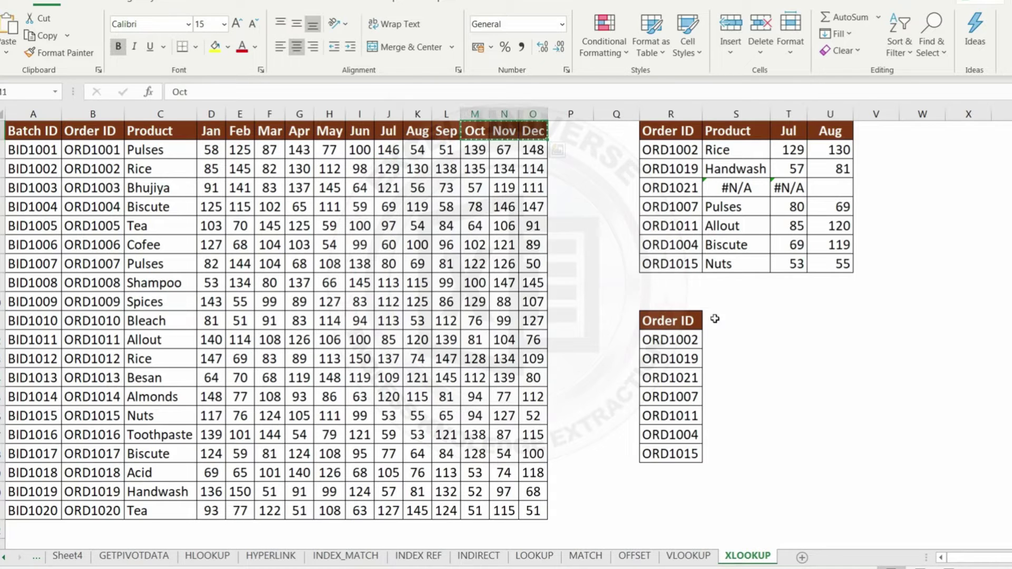
left_click(715, 318)
key("ctrl+v")
Apply the cell formatting of S2:U8 to the second table's empty cells S12:U18
mouse_move(734, 150)
left_mouse_down()
mouse_move(830, 167)
mouse_move(833, 263)
left_mouse_up()
left_click(41, 52)
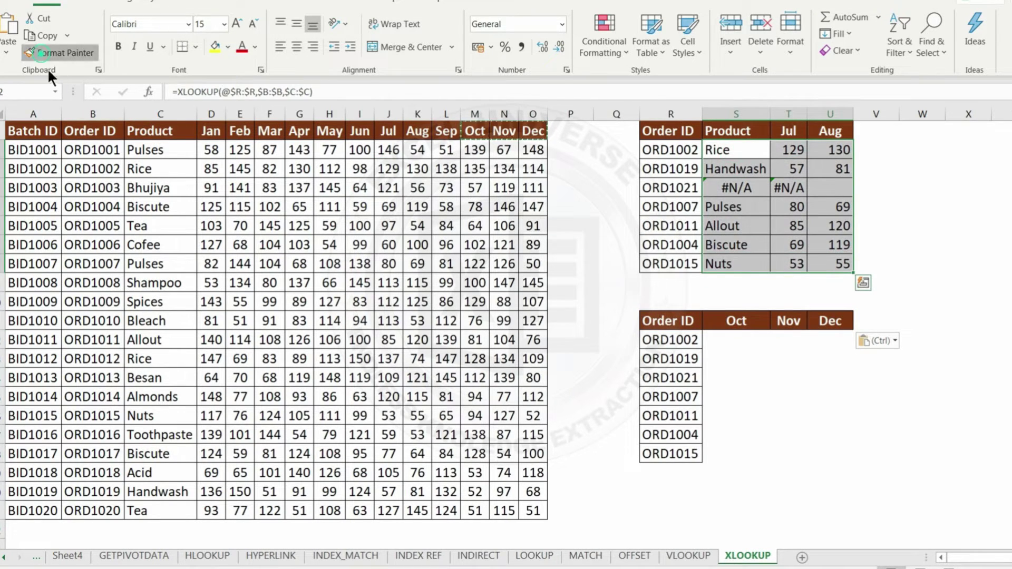
left_click(733, 339)
left_click(737, 340)
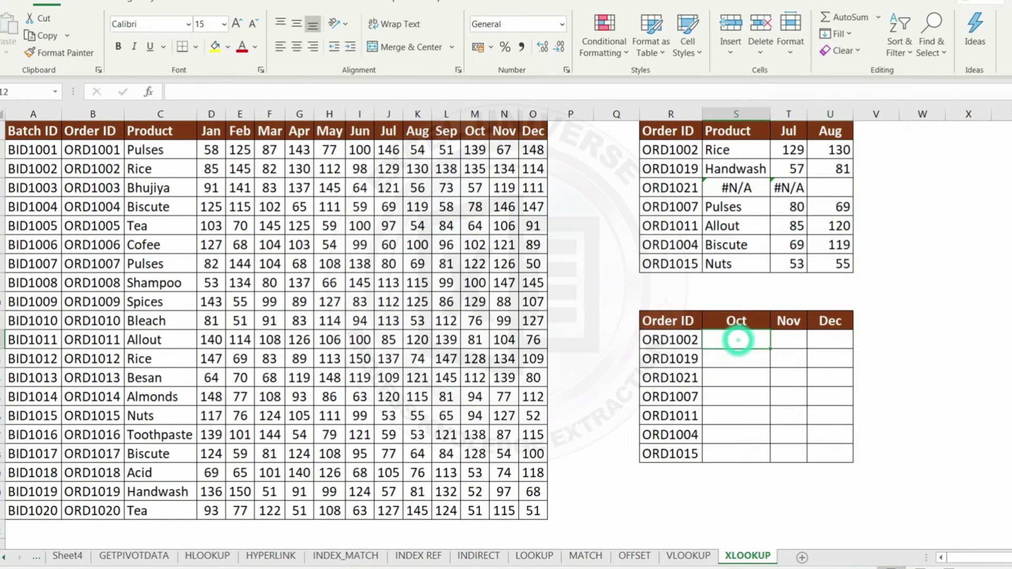
Start an XLOOKUP in S12 using the Function Arguments dialog and set its lookup value to $R:$R
type("=XL")
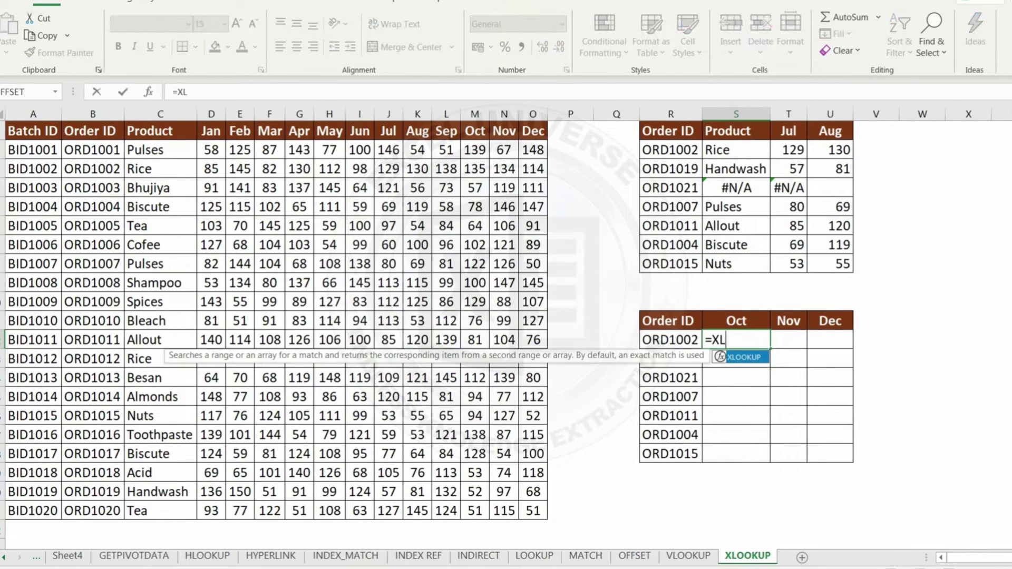
key("Tab")
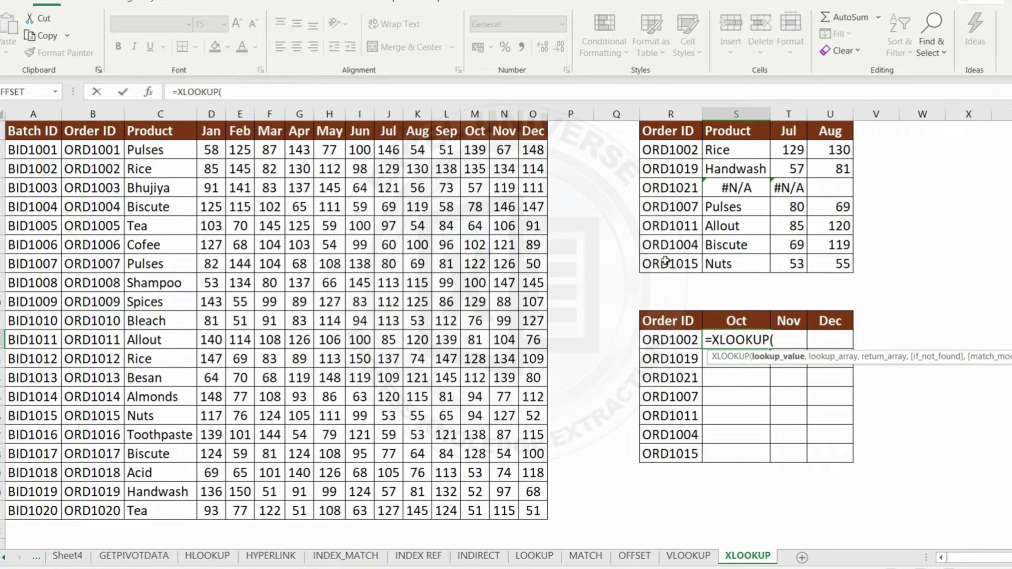
key("ctrl+a")
left_click_drag(665, 241, 317, 193)
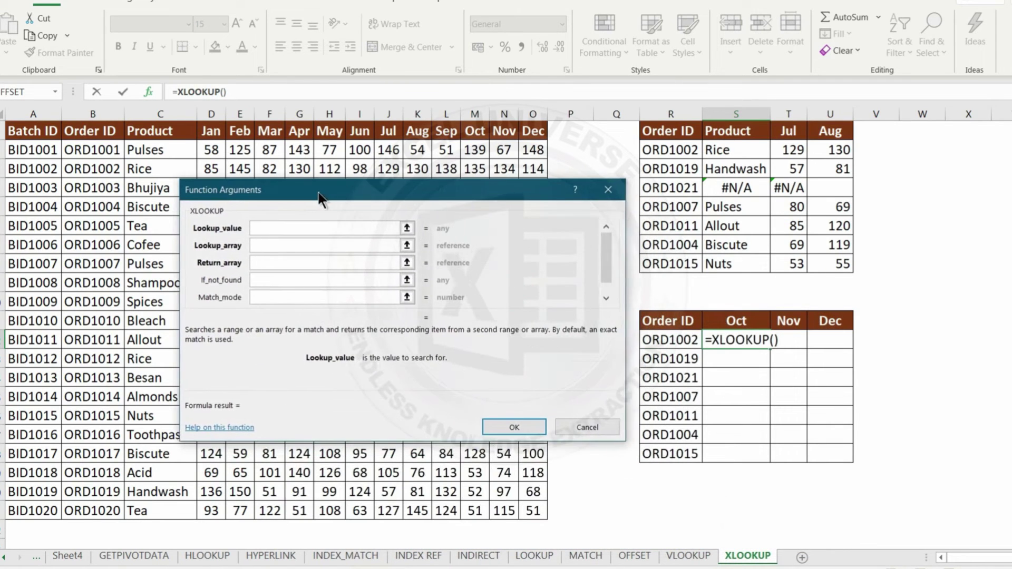
left_click(674, 344)
left_click(673, 113)
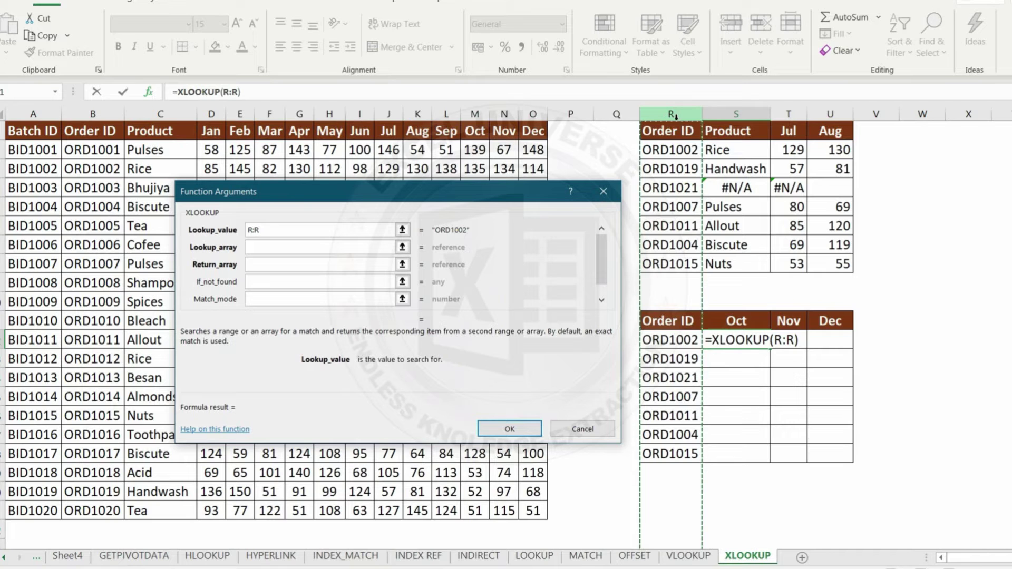
key("F4")
Set the XLOOKUP's lookup array to the source Order ID column $B:$B
left_click(263, 248)
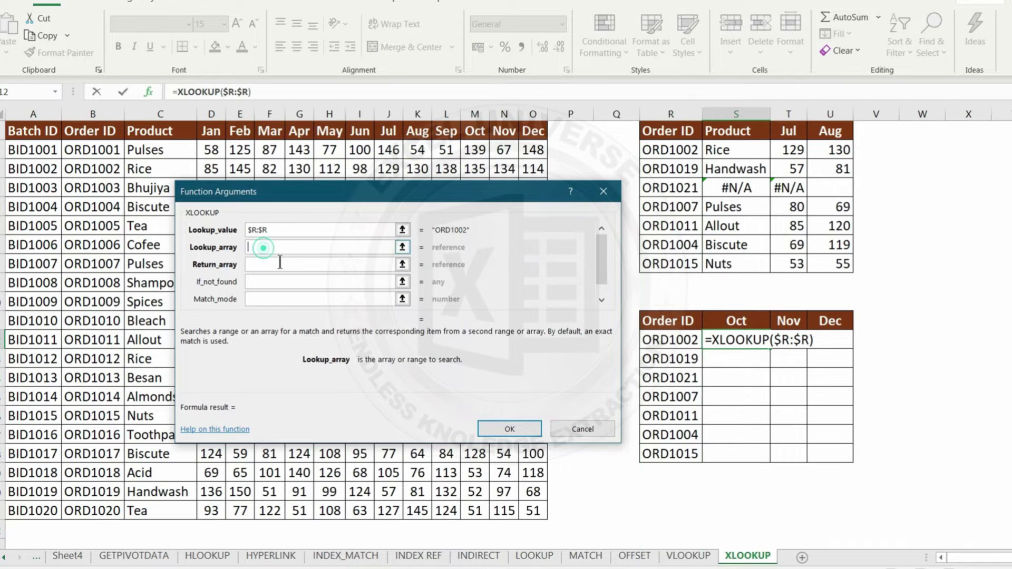
left_click_drag(271, 191, 787, 189)
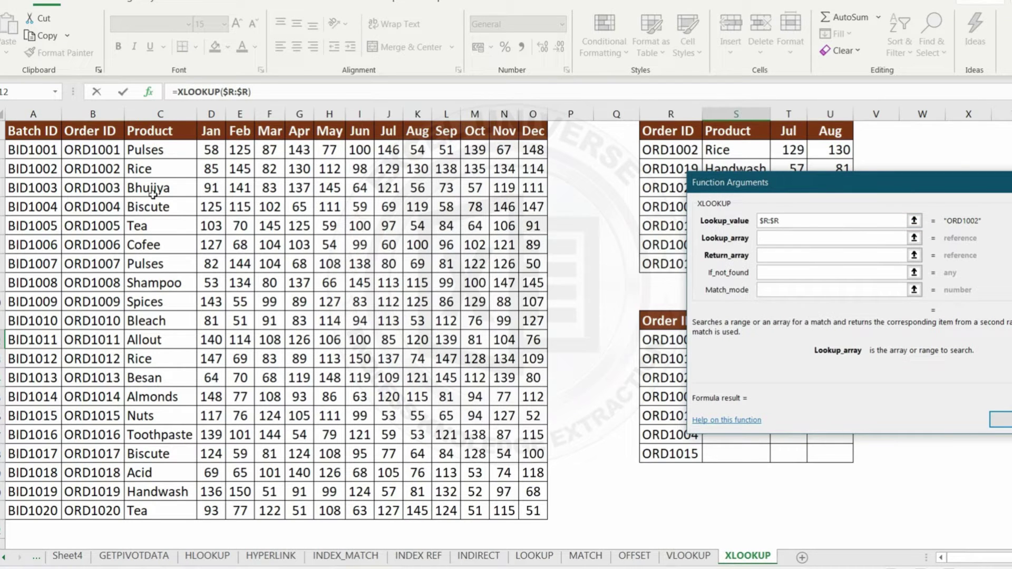
left_click(102, 115)
key("F4")
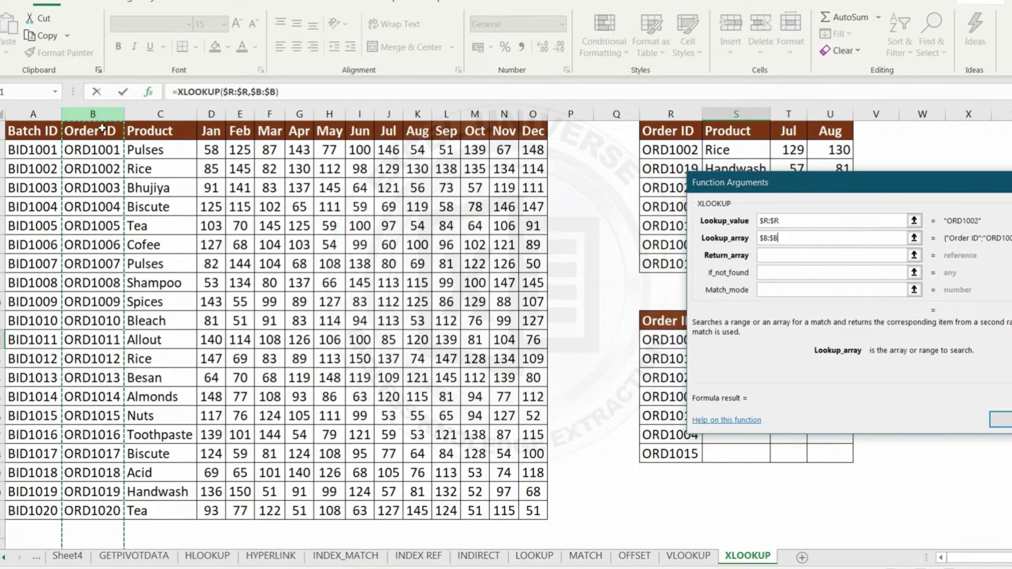
Set the XLOOKUP's return array to the Oct to Dec columns M:O
left_click_drag(759, 186, 661, 191)
left_click(672, 229)
left_click_drag(710, 159, 366, 254)
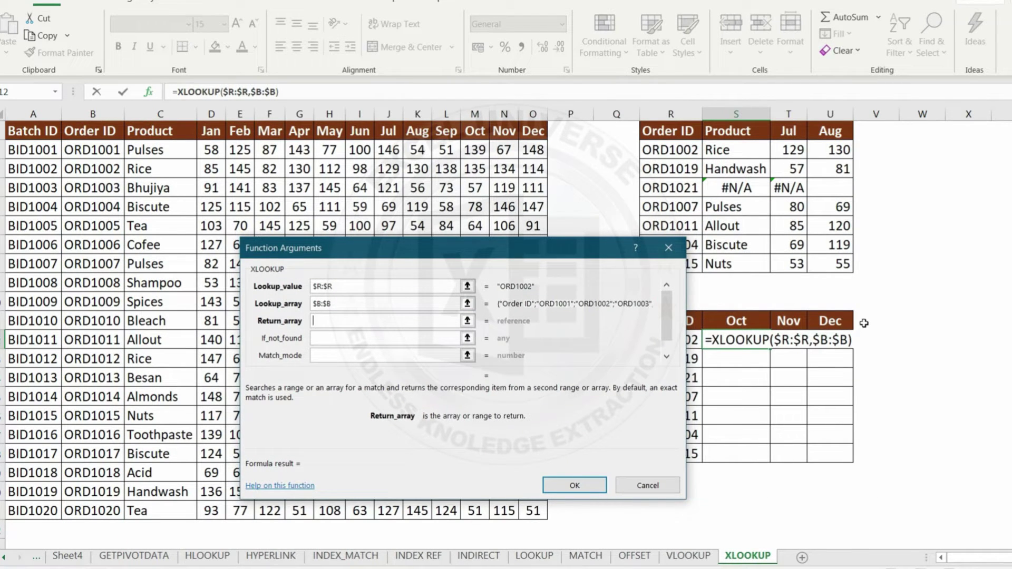
left_click_drag(451, 256, 783, 217)
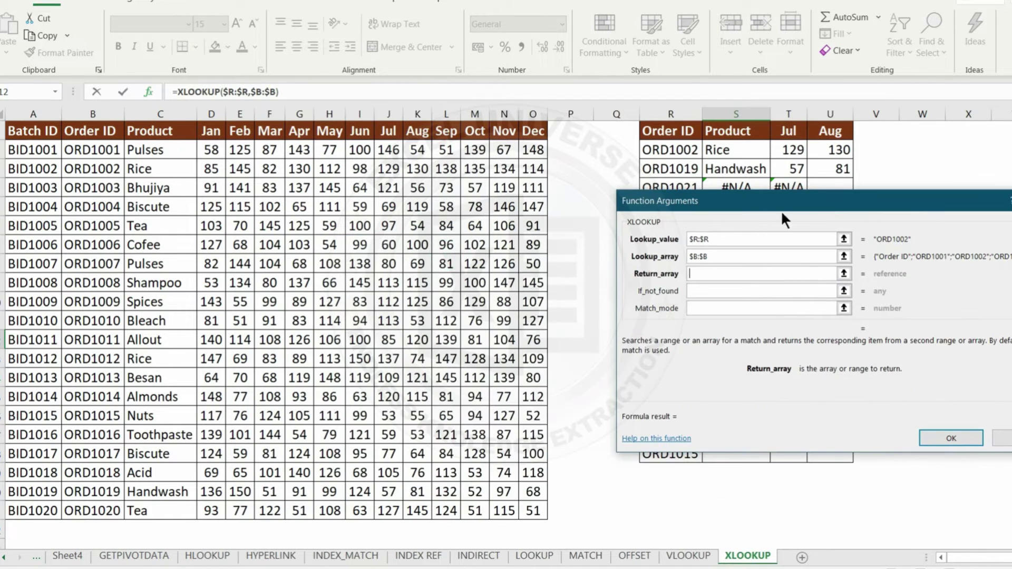
left_click_drag(475, 114, 533, 113)
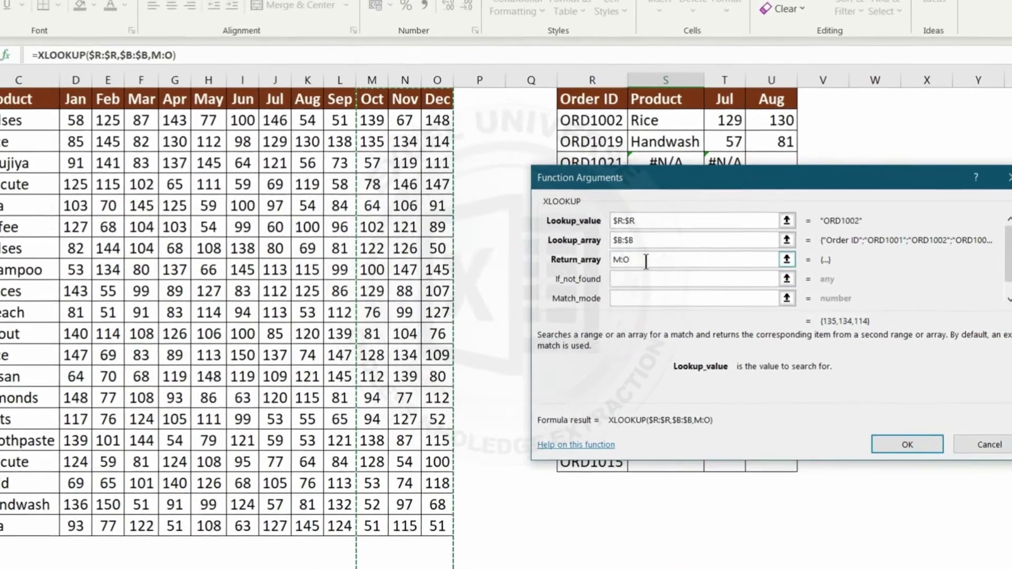
left_click(646, 262)
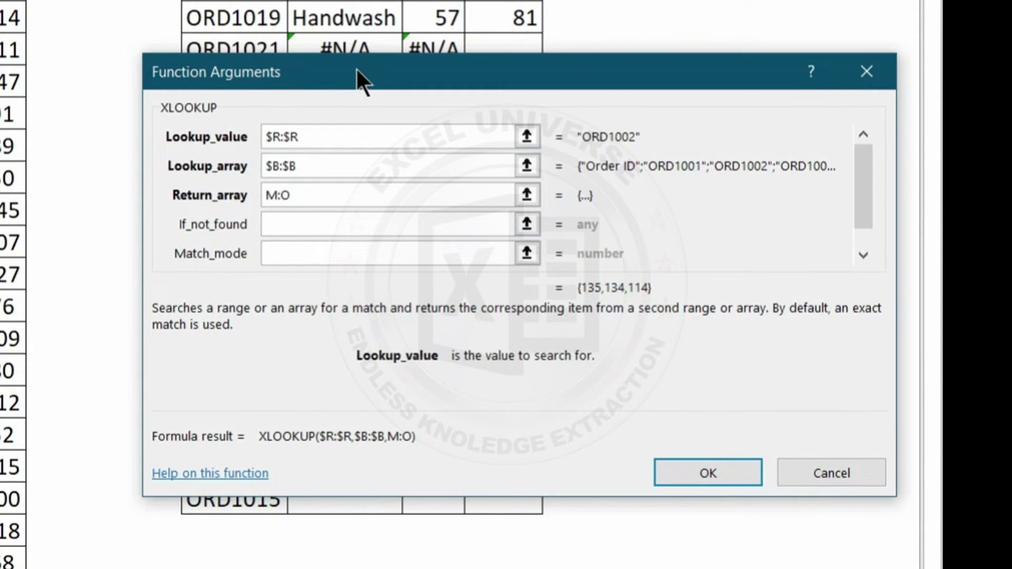
Set the XLOOKUP's If_not_found argument to 0 and enter the formula in S12, accepting the suggested @$R:$R version
left_click_drag(356, 68, 323, 176)
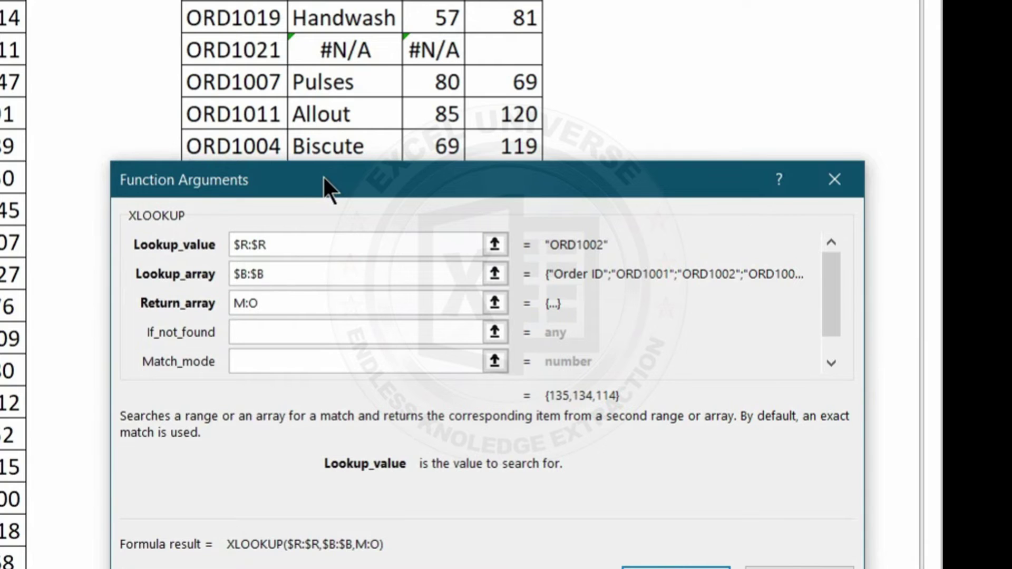
left_click(270, 332)
left_click(271, 331)
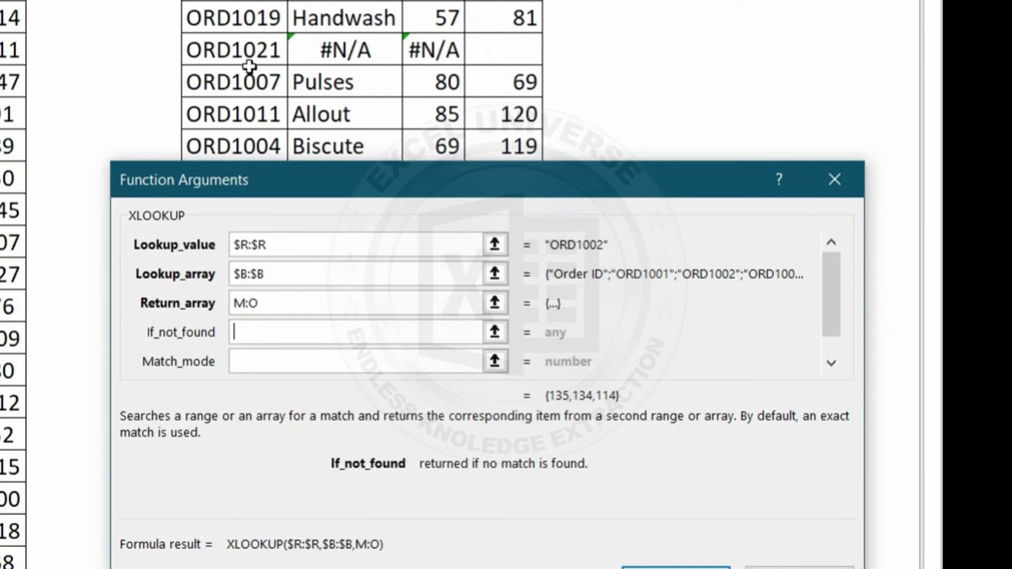
left_click(275, 332)
type("0")
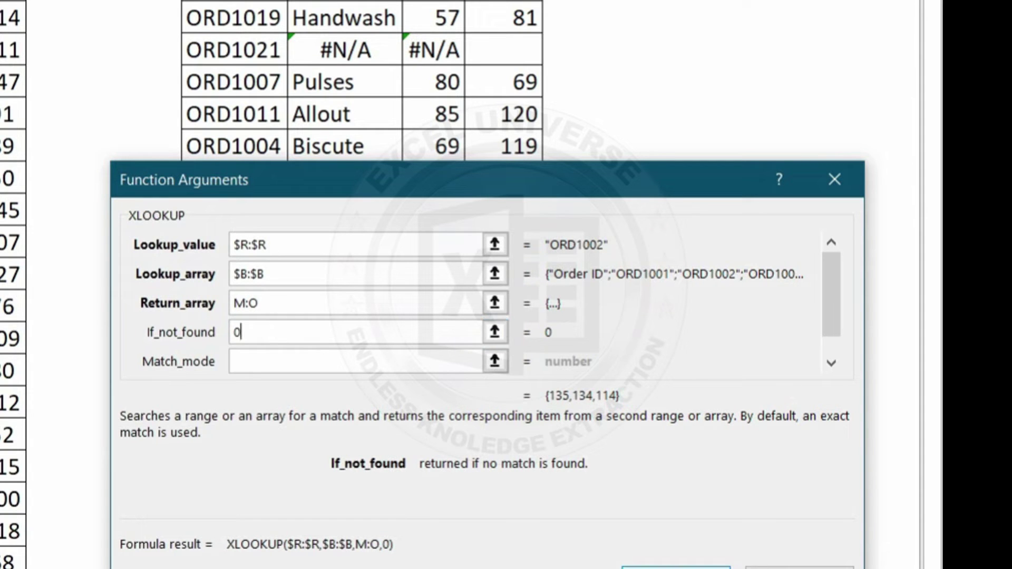
key("Return")
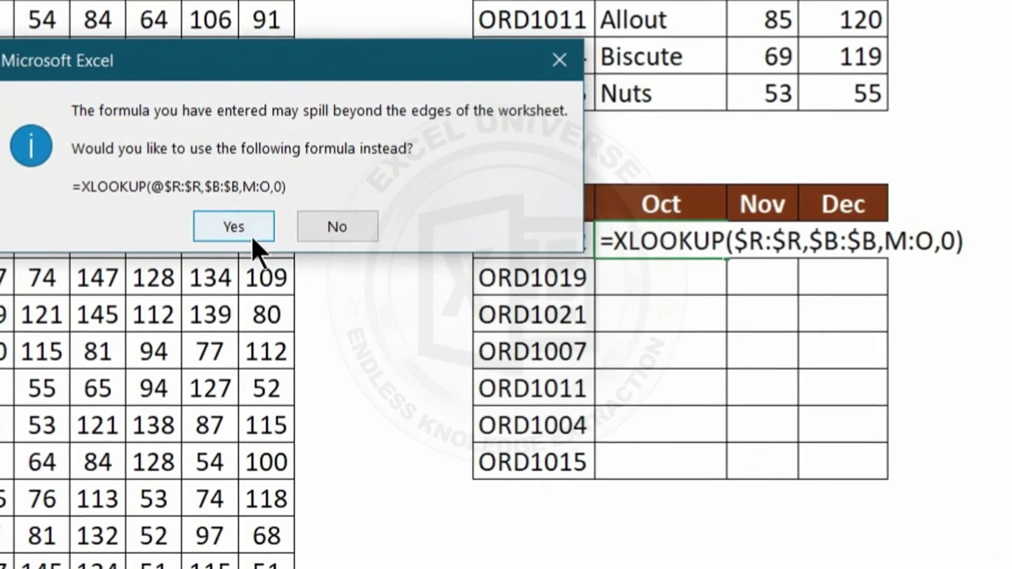
left_click(16, 289)
Fill the XLOOKUP formula from S12:U12 down through row 18 and check the result for ORD1021
left_click_drag(681, 233, 885, 243)
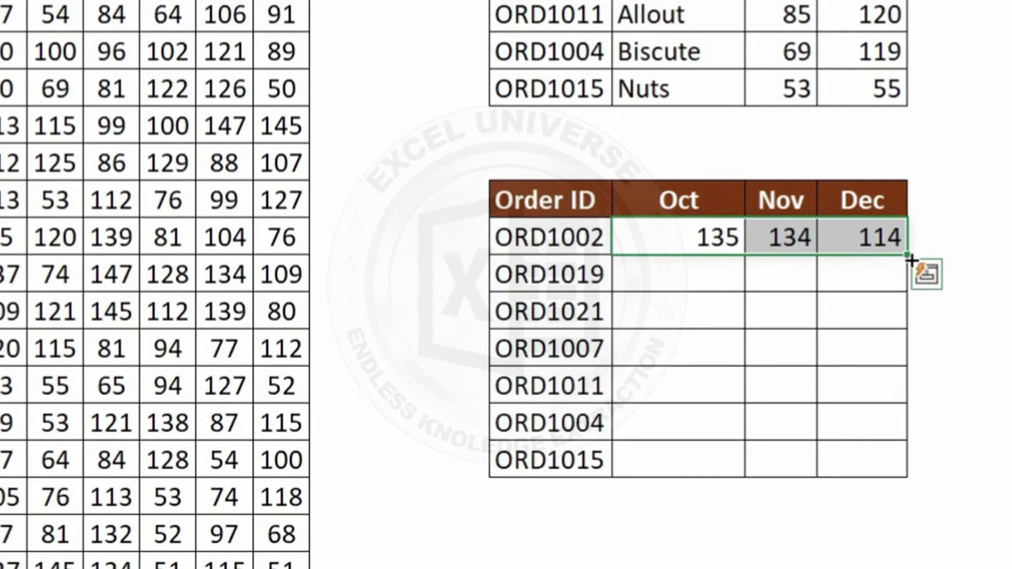
left_click_drag(906, 255, 906, 473)
left_click(784, 385)
left_click(707, 311)
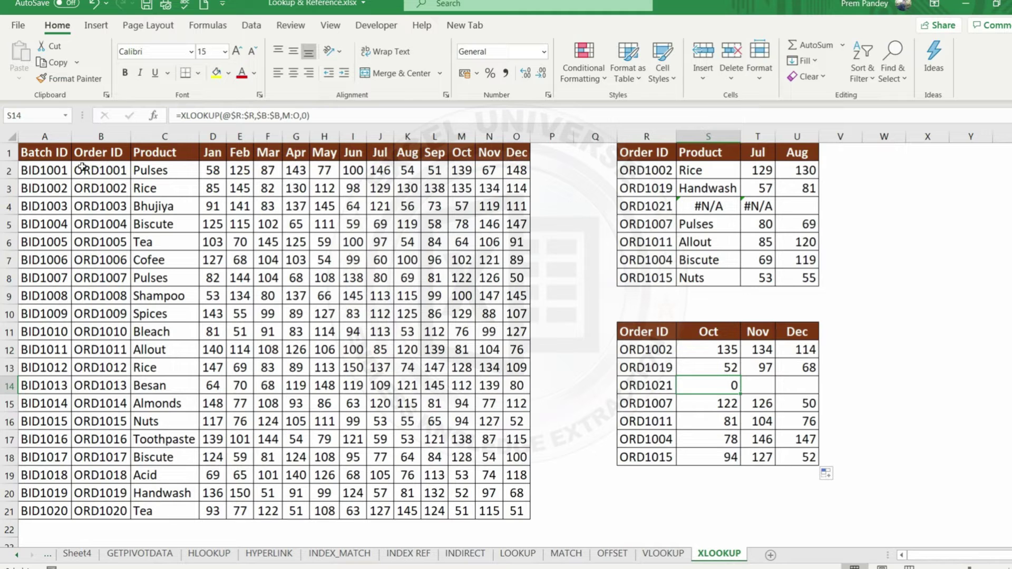
Review the source Order ID and Batch ID columns, and add a "Batch ID" header in V11 beside Dec
left_click_drag(101, 151, 101, 315)
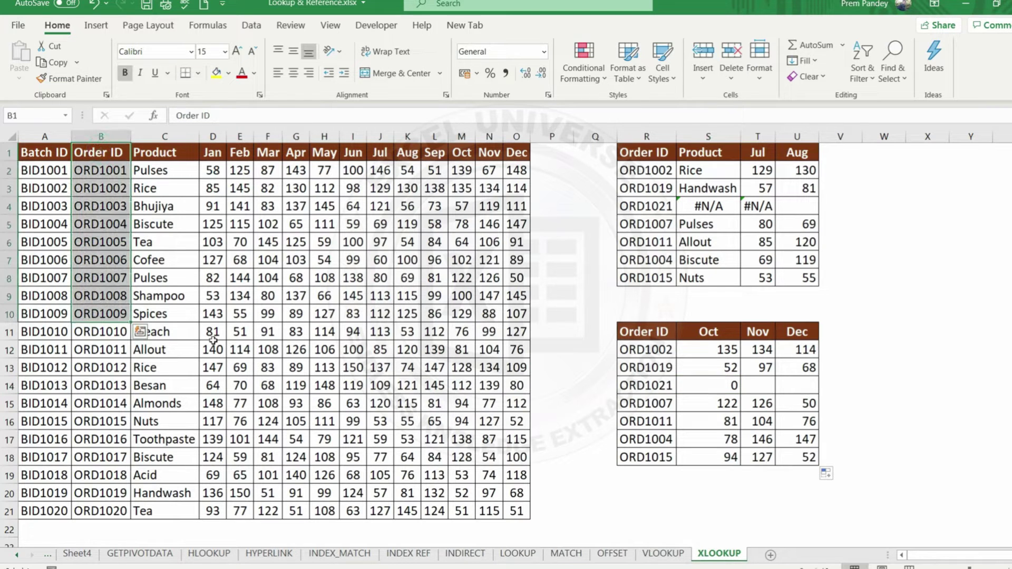
left_click_drag(641, 368, 650, 457)
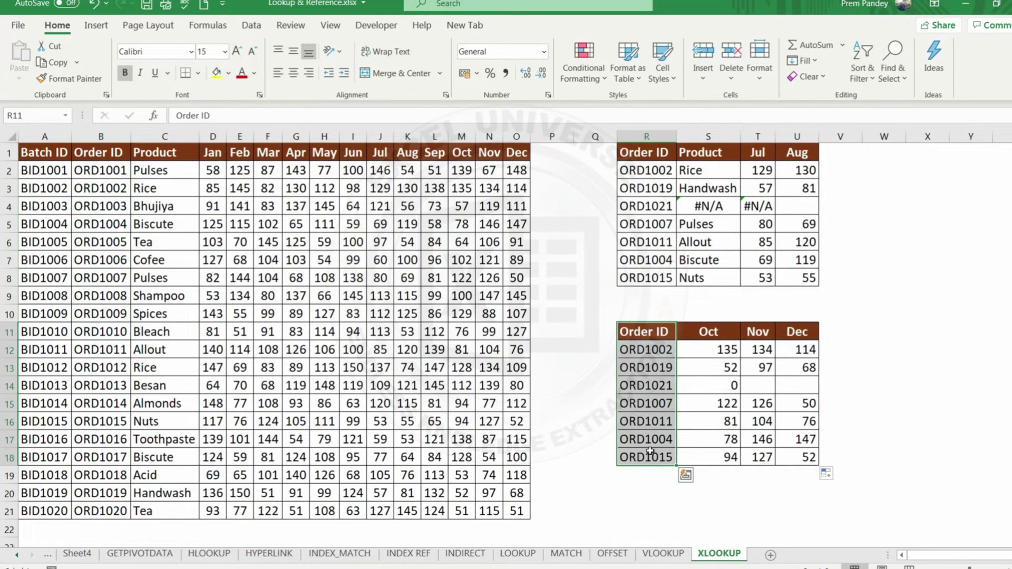
left_click(647, 365)
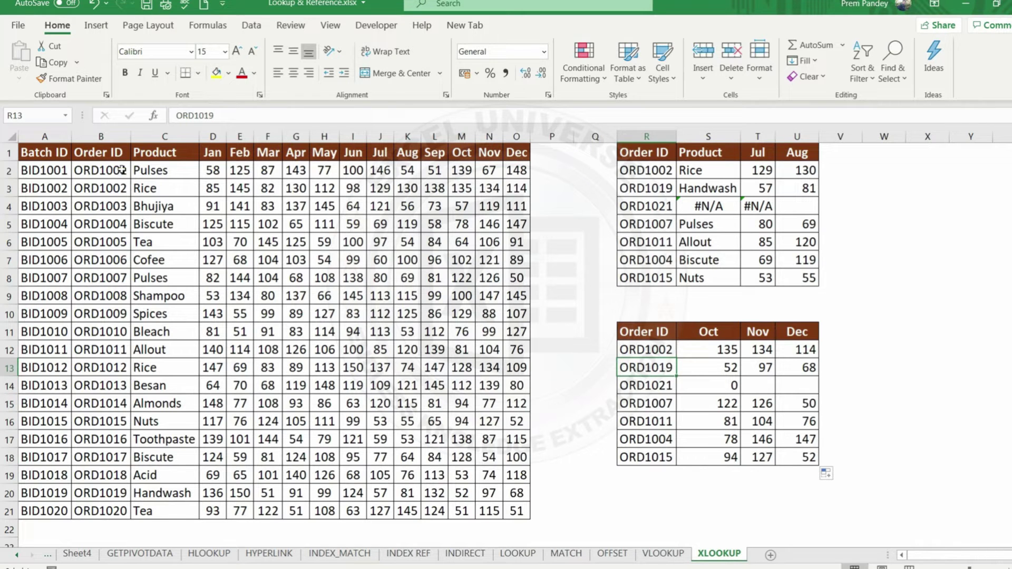
left_click_drag(62, 152, 53, 367)
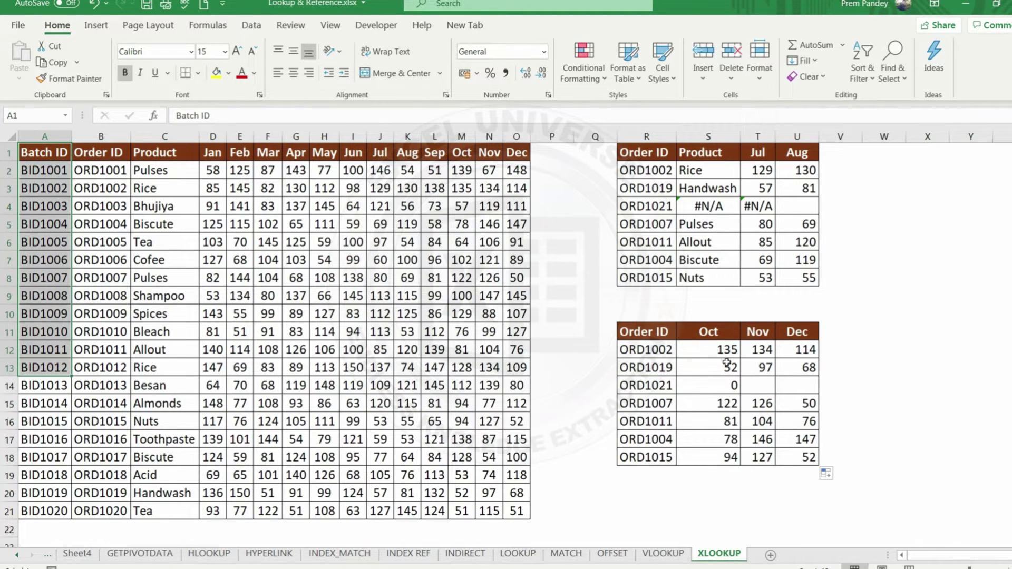
left_click(855, 334)
type("Batch")
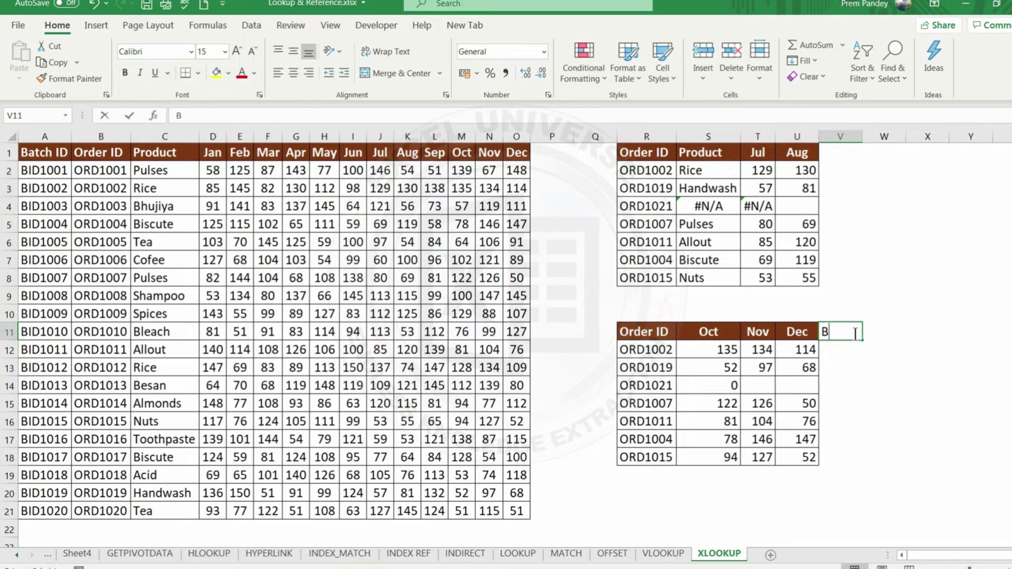
key("Escape")
type("Batch ID")
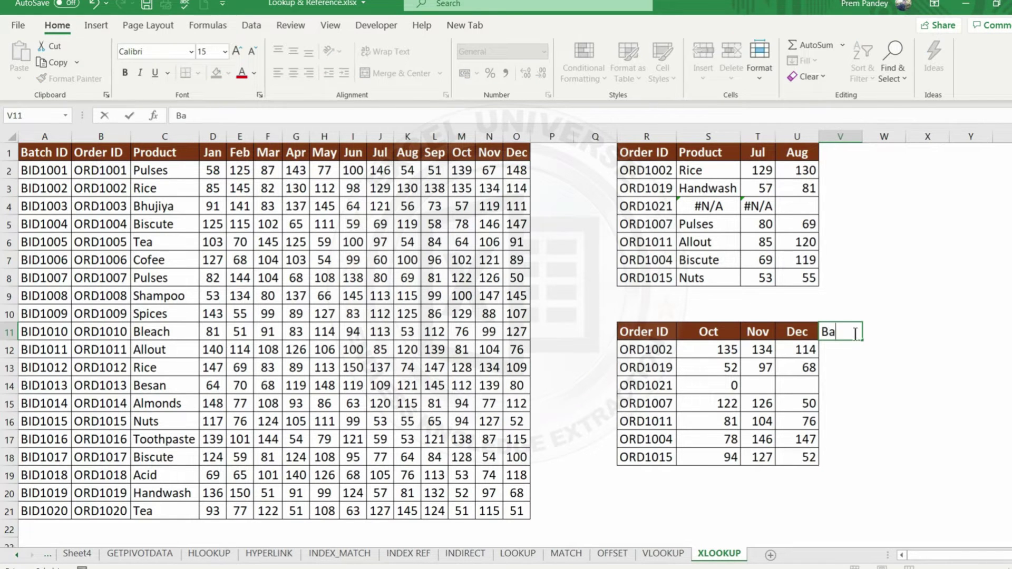
key("Return")
Copy the formatting of U11:U18 to the Batch ID column V11:V18 and fit column V's width to its contents
key("Left")
key("Up")
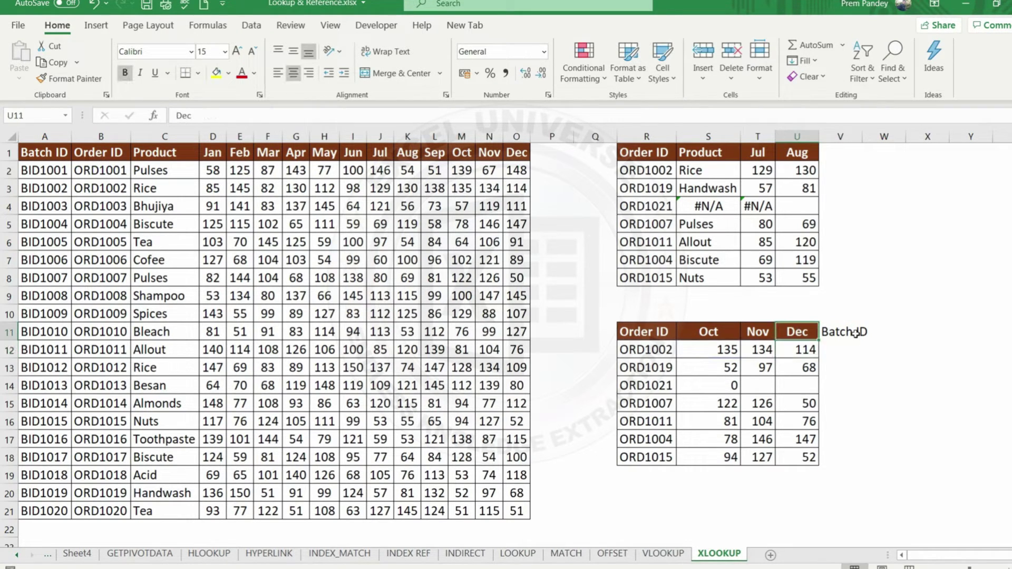
key("ctrl+shift+Down")
key("ctrl+c")
key("ctrl+shift+Down")
key("ctrl+shift+Down")
key("ctrl+c")
key("Right")
key("ctrl+alt+v")
key("t")
key("Return")
key("Escape")
key("Down")
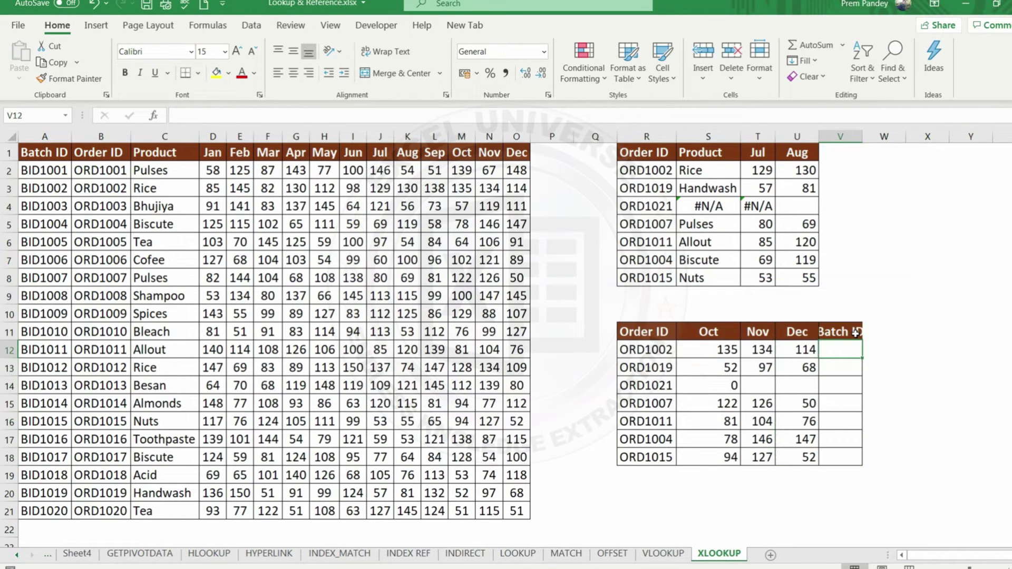
double_click(863, 136)
Start an XLOOKUP in V12 with R:R as the lookup value and the source Order ID column B:B as the lookup array
type("=")
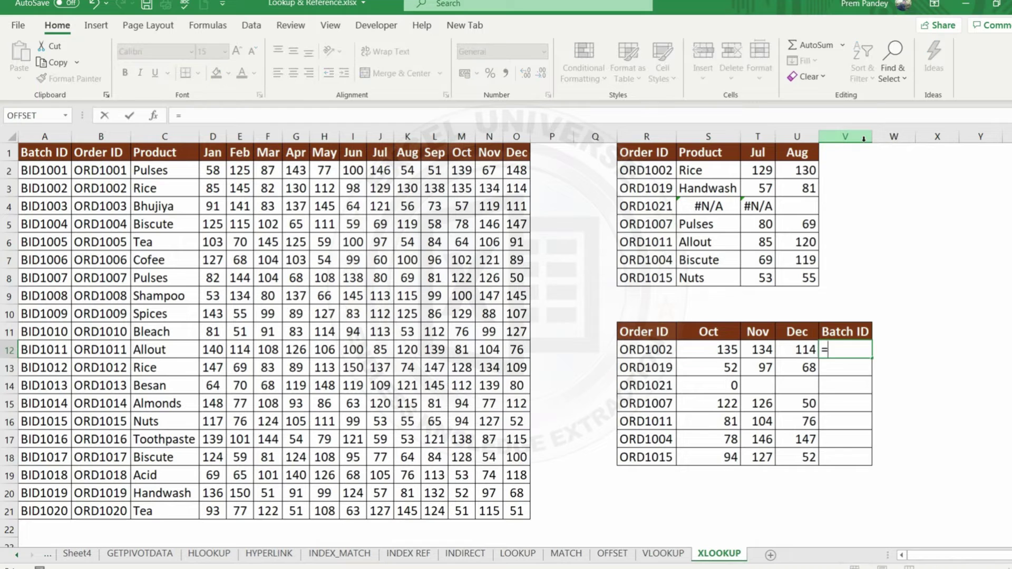
type("xlo")
key("Tab")
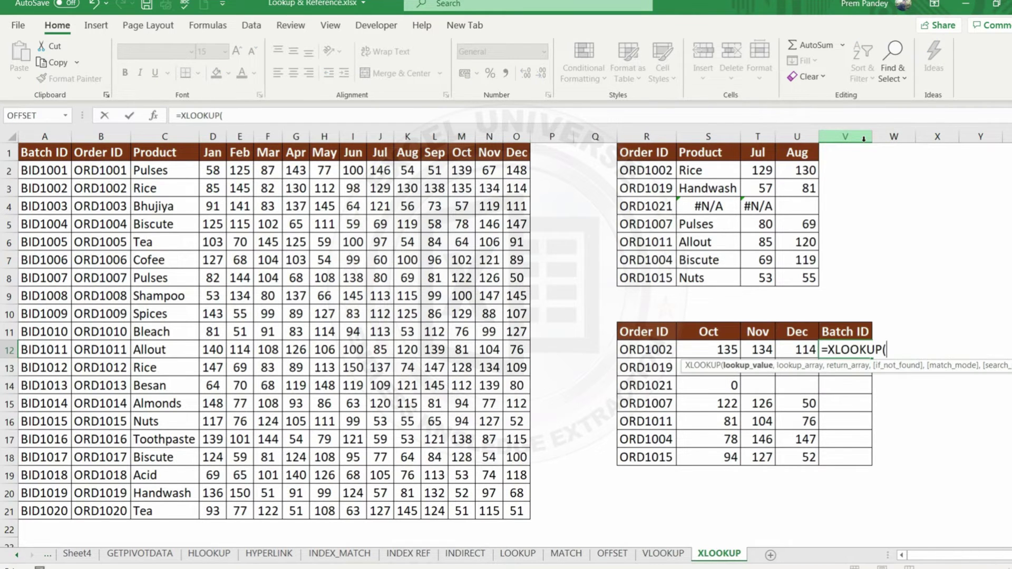
left_click(653, 136)
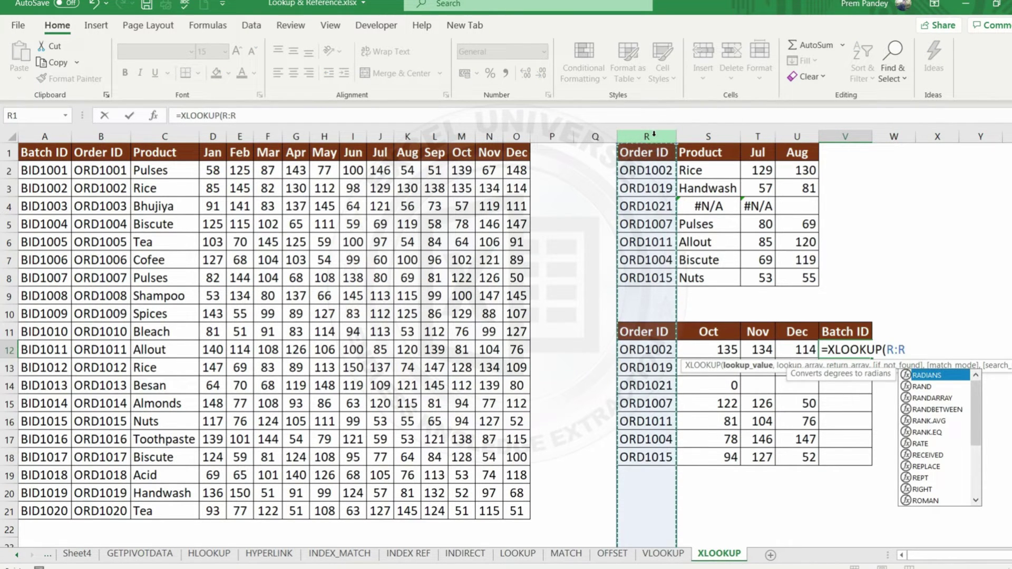
type(",")
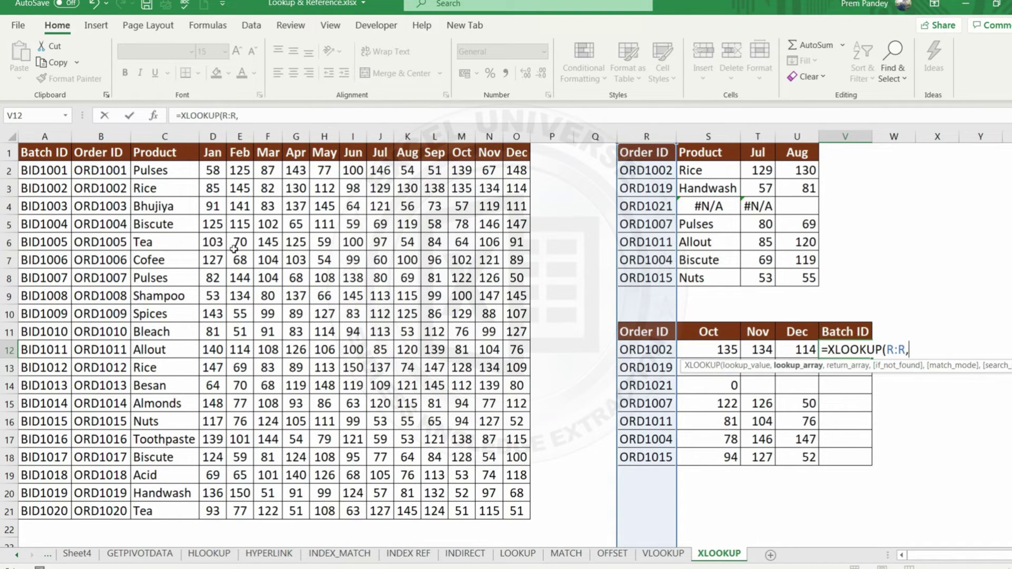
left_click(104, 136)
type(",")
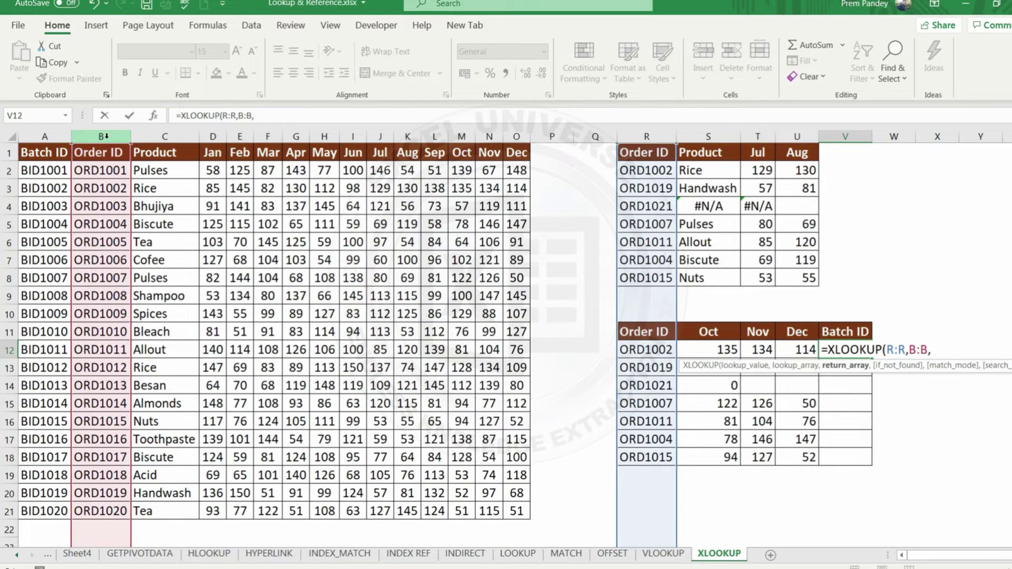
Set the return array to A:A and the if_not_found text to "Error", and enter the formula with the suggested @ correction
left_click(44, 136)
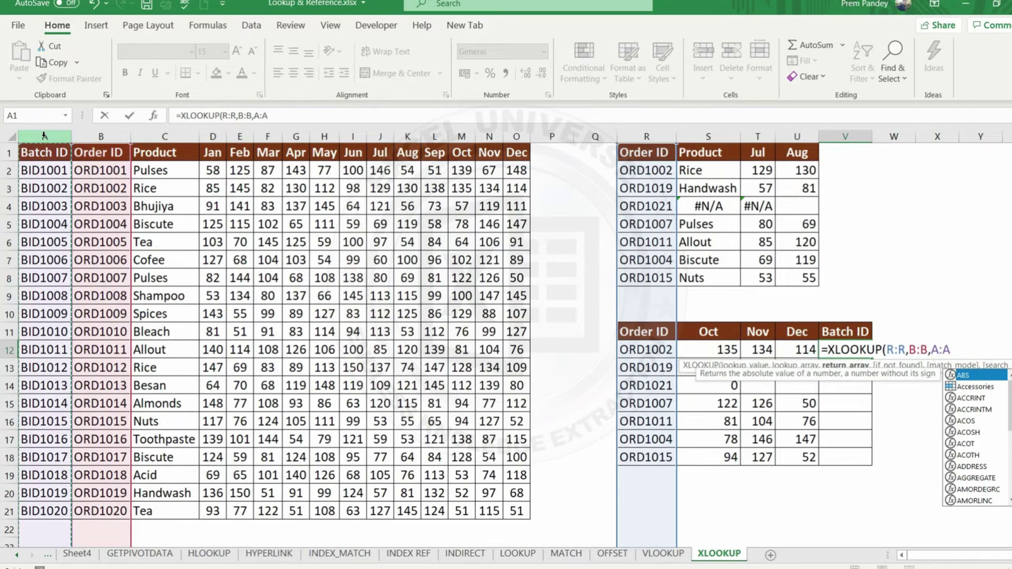
type(",")
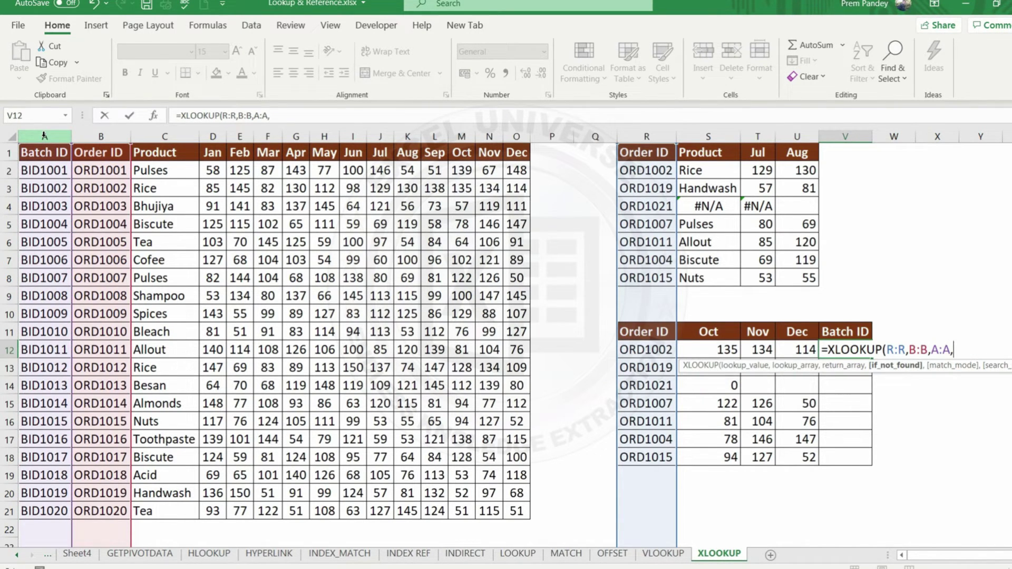
type("\"Error\")")
key("Return")
key("Return")
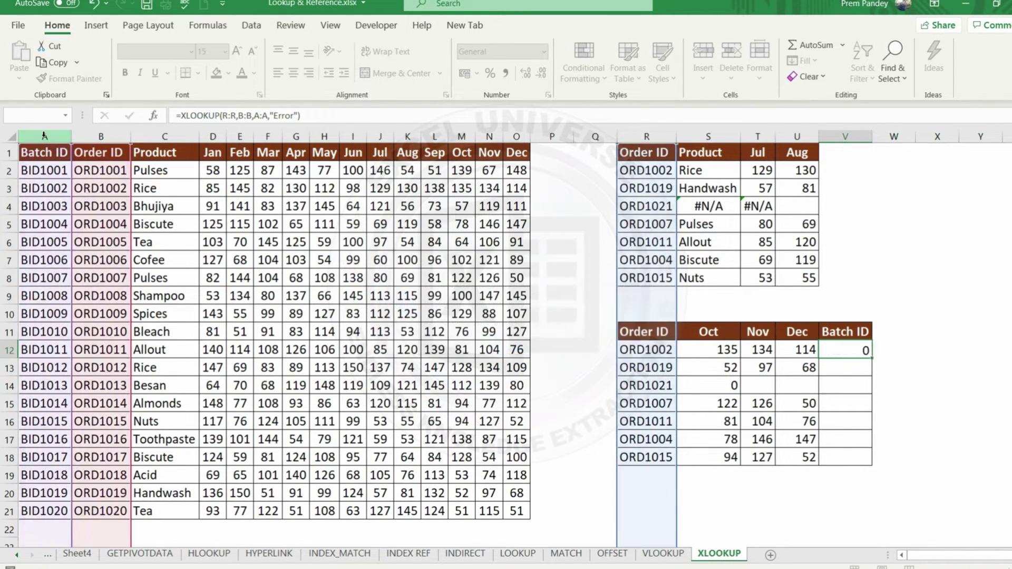
Copy the Batch ID XLOOKUP from V12 down to V18 and check the results in V14 and V12
left_click(842, 349)
key("ctrl+c")
left_click(851, 459, "shift")
key("ctrl+v")
left_click(850, 388)
key("Escape")
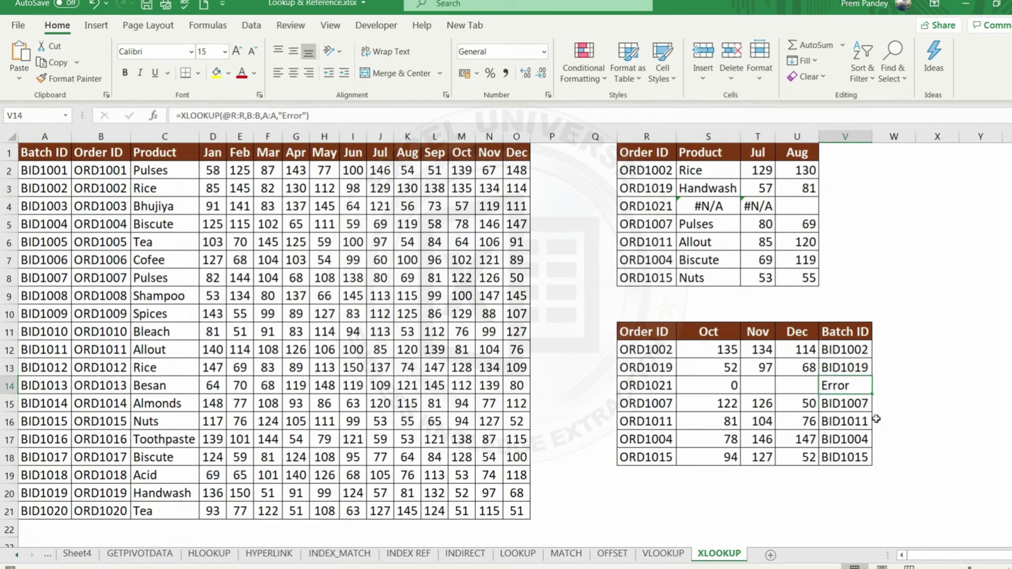
left_click(859, 352)
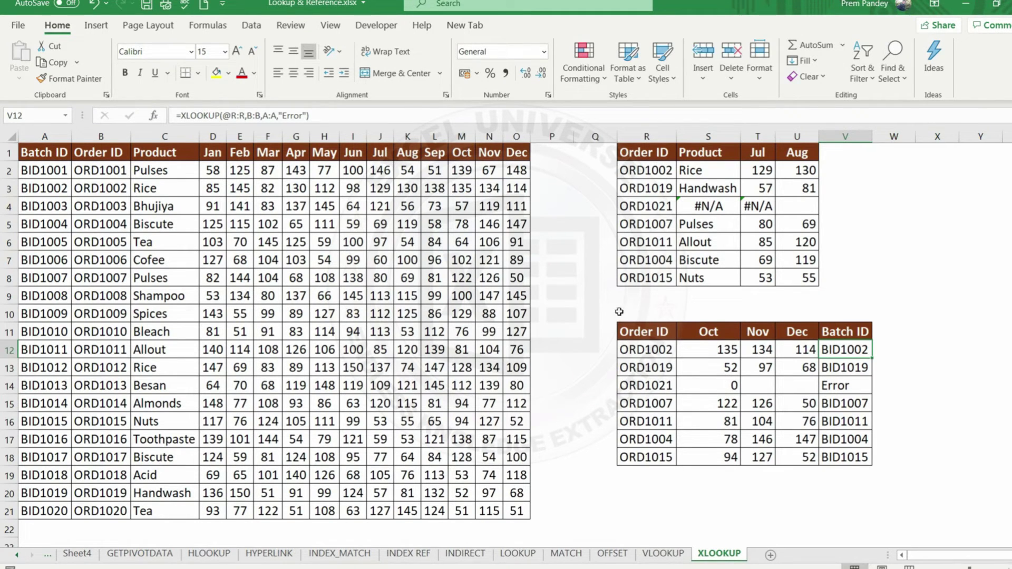
left_click(260, 221)
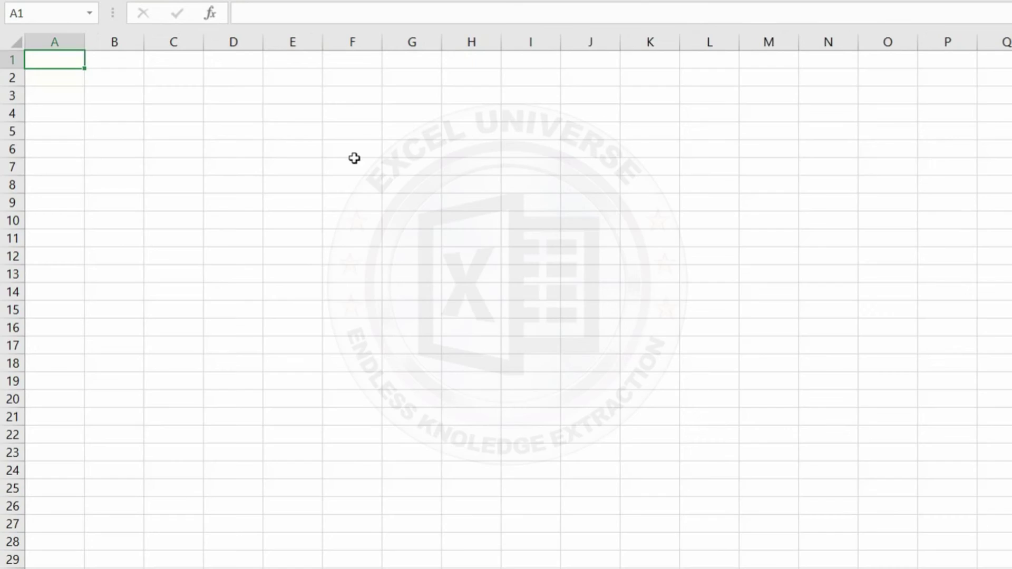
Copy the source table's headers A1:O1 into row 1 of the blank workbook and fit the column widths to them
left_click(16, 42)
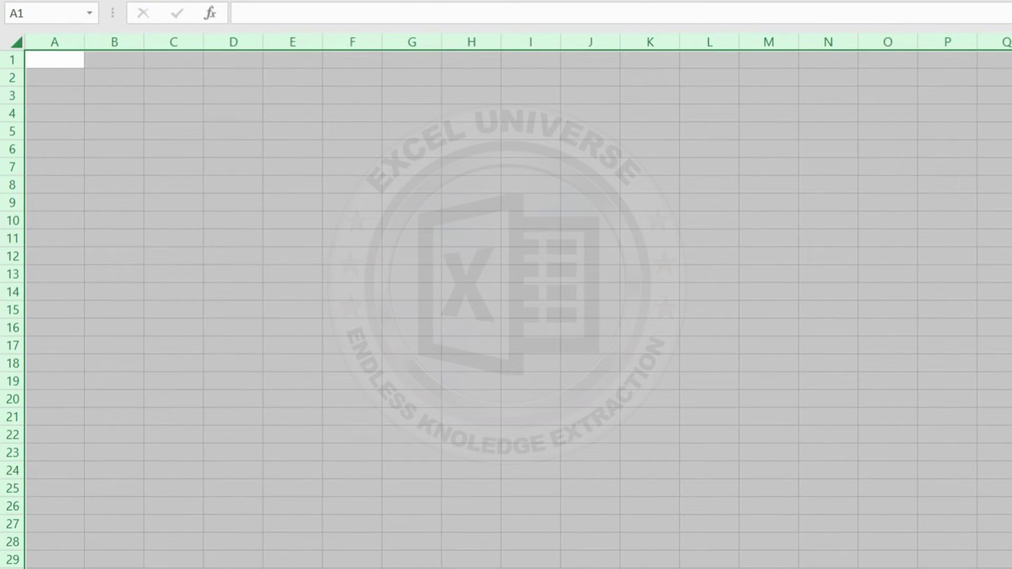
left_click(266, 79)
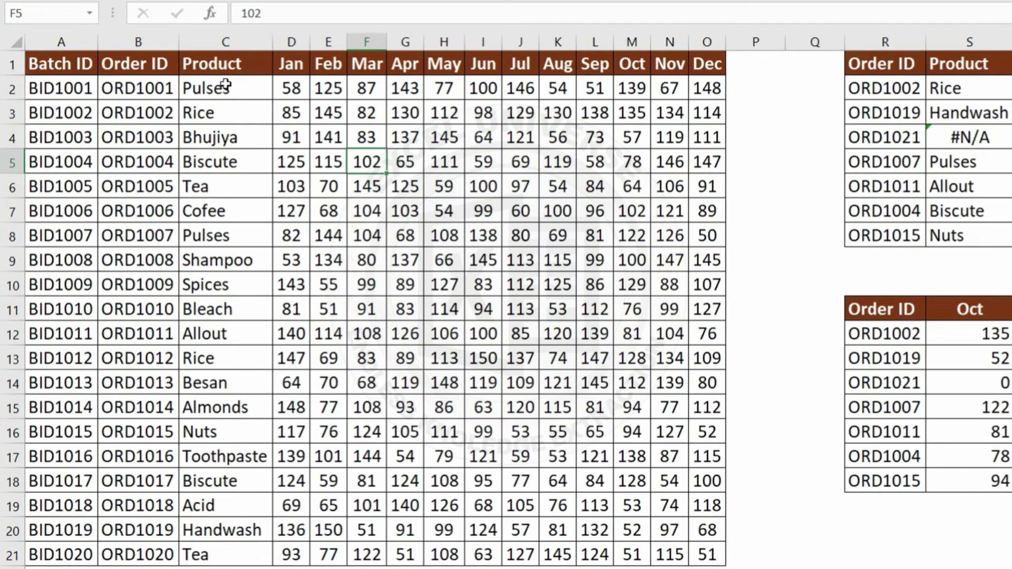
left_click_drag(34, 64, 708, 63)
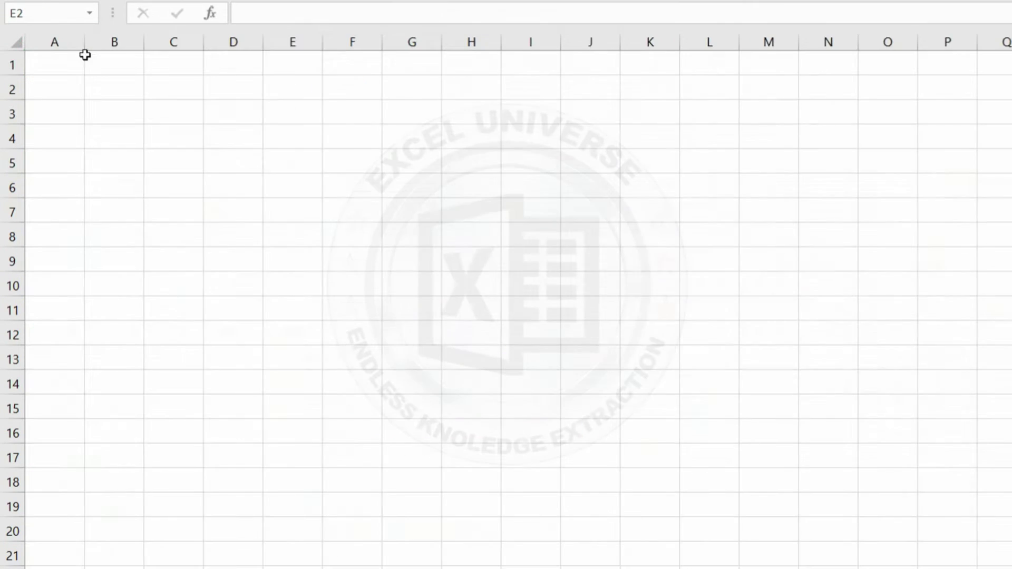
left_click(77, 56)
key("ctrl+v")
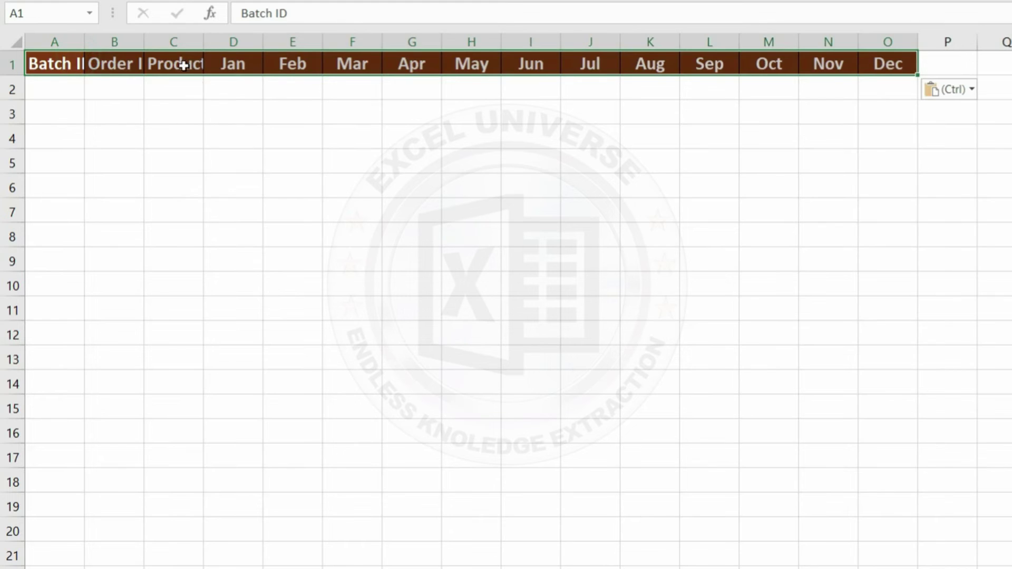
key("ctrl+a")
left_click(56, 85)
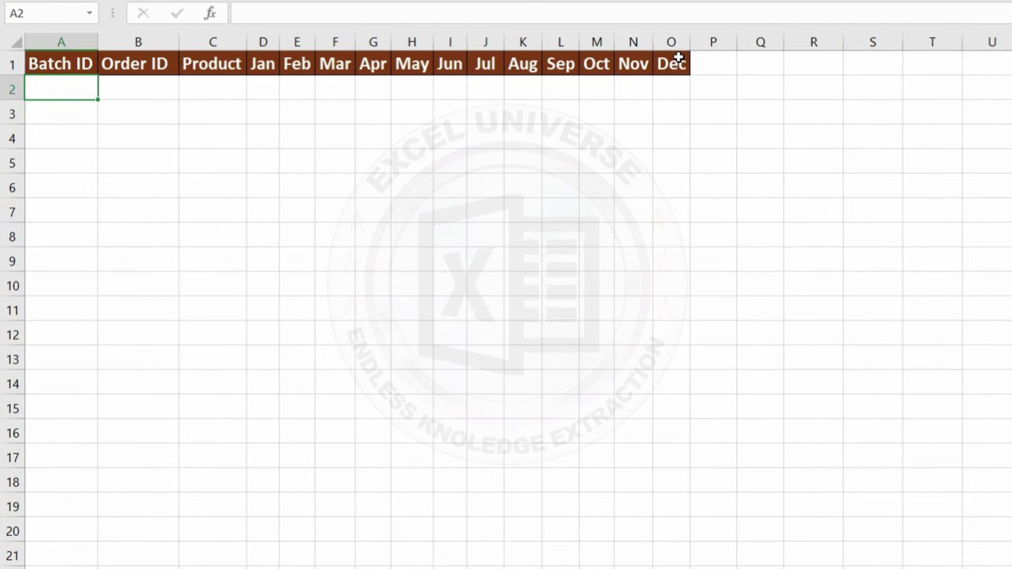
Start an XLOOKUP in A2 of the new workbook with the Batch ID header A$1 as its lookup value
type("=xl")
key("Tab")
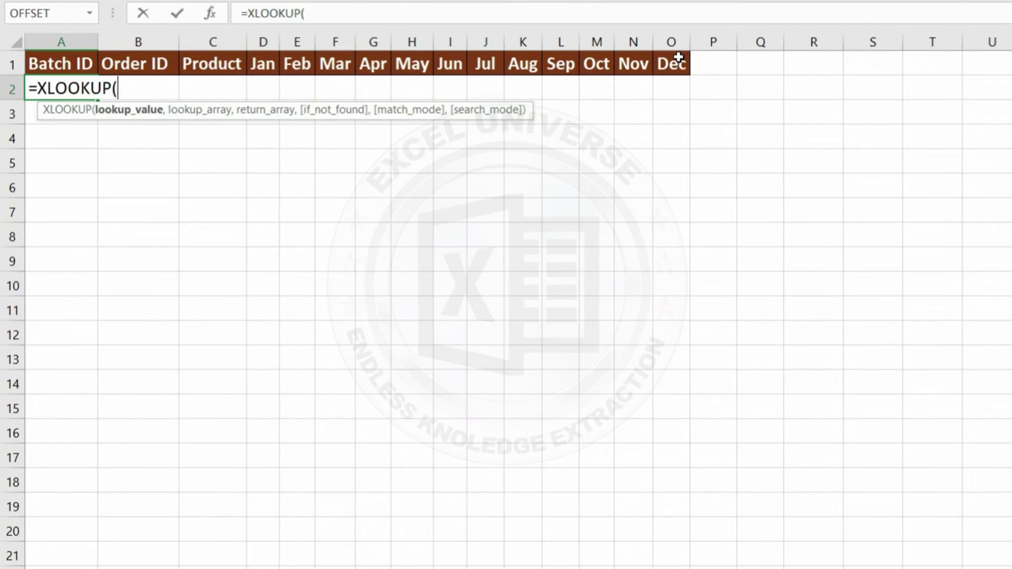
left_click(59, 63)
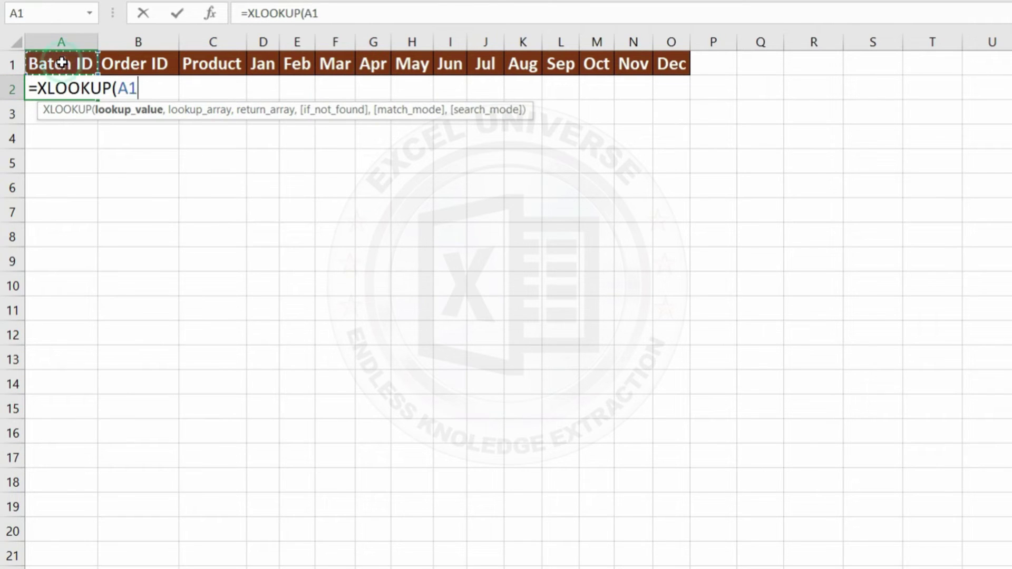
key("F4")
key("F4")
type(",")
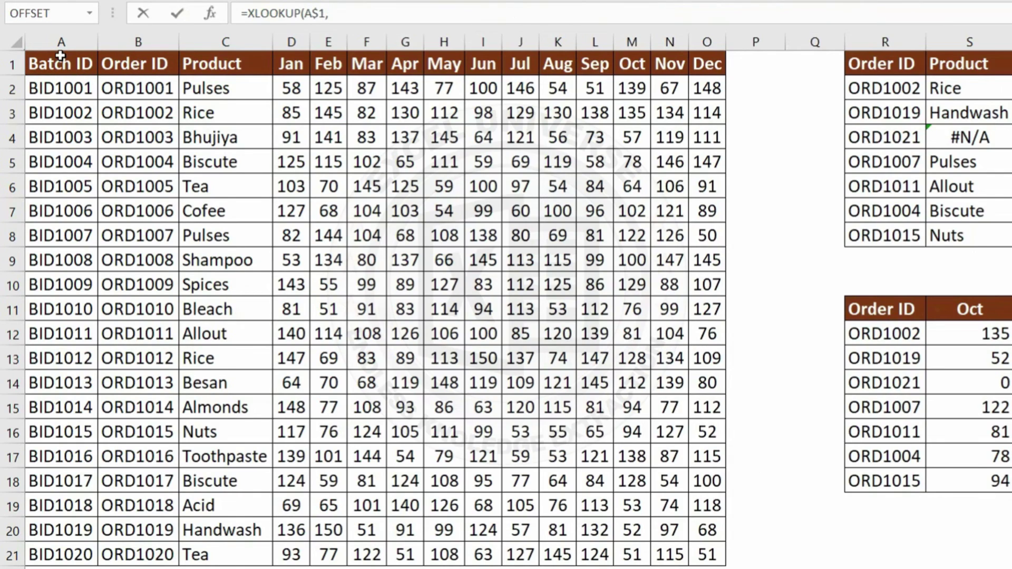
Set the lookup array to the source headers $A$1:$O$1 and the return array to $A$11:$O$21 on the XLOOKUP sheet
left_click_drag(53, 63, 695, 51)
type(",")
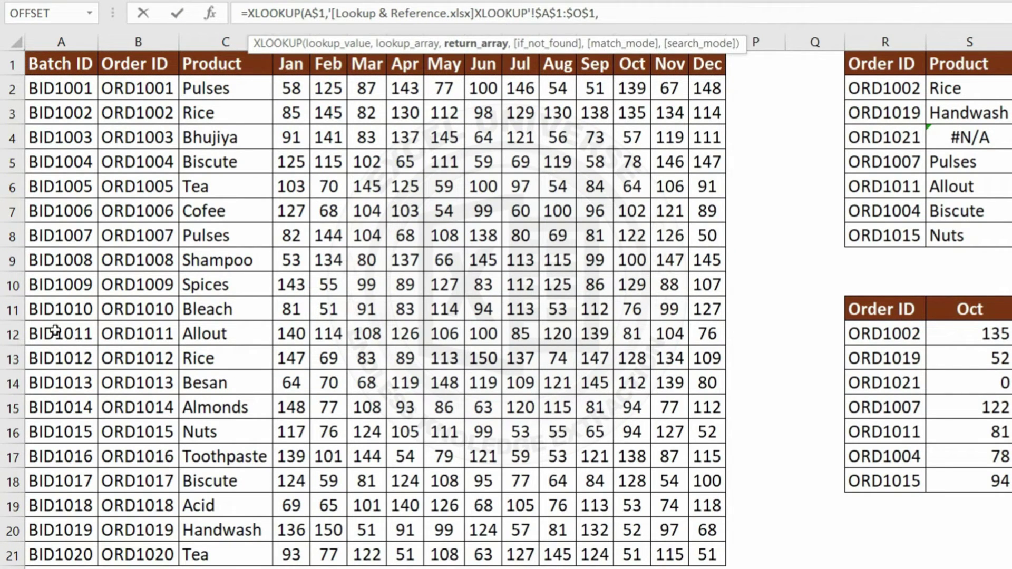
left_click_drag(52, 311, 721, 554)
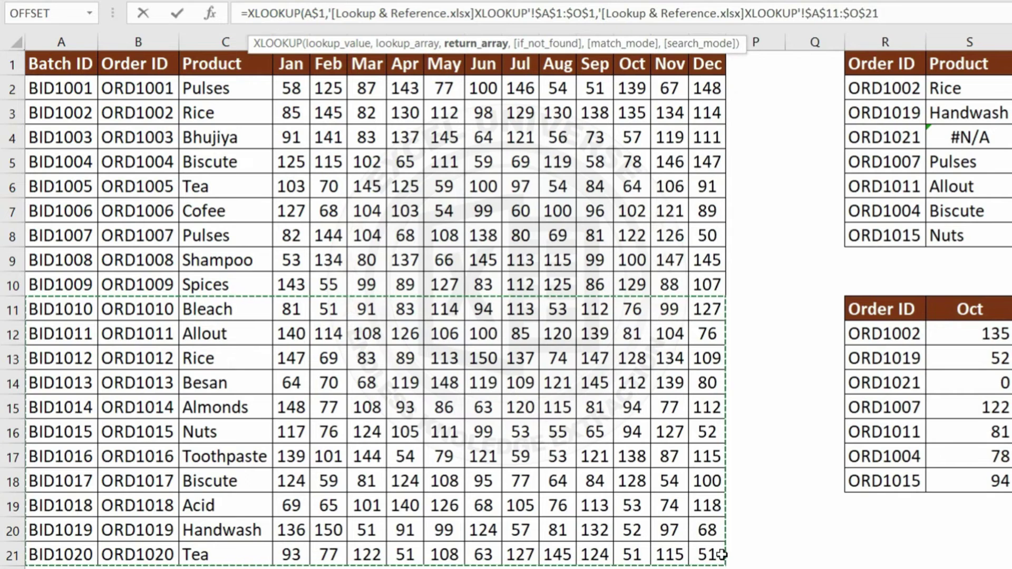
Finish the XLOOKUP in A2 and copy the formula across the table through the Dec column
type(")")
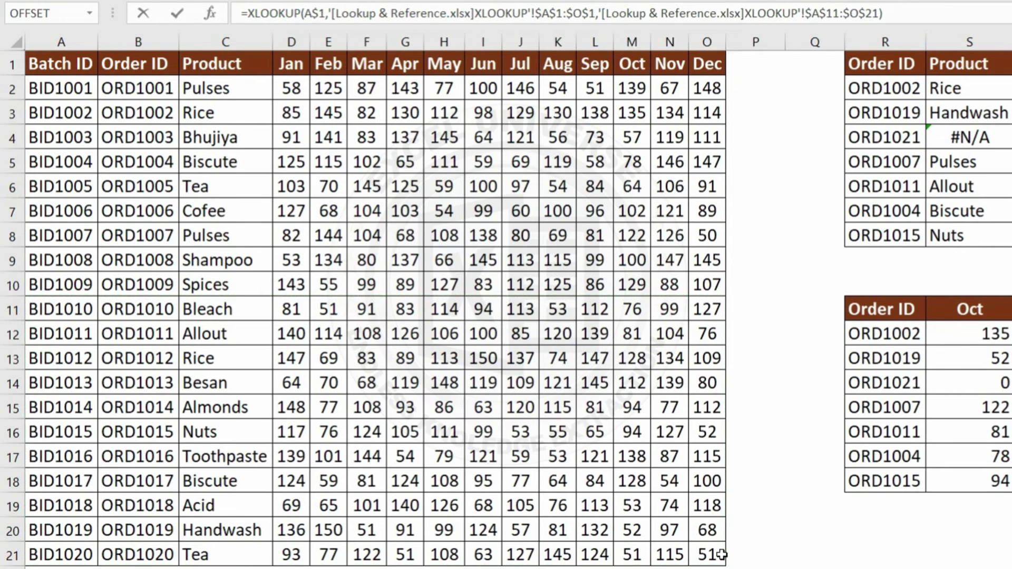
key("Return")
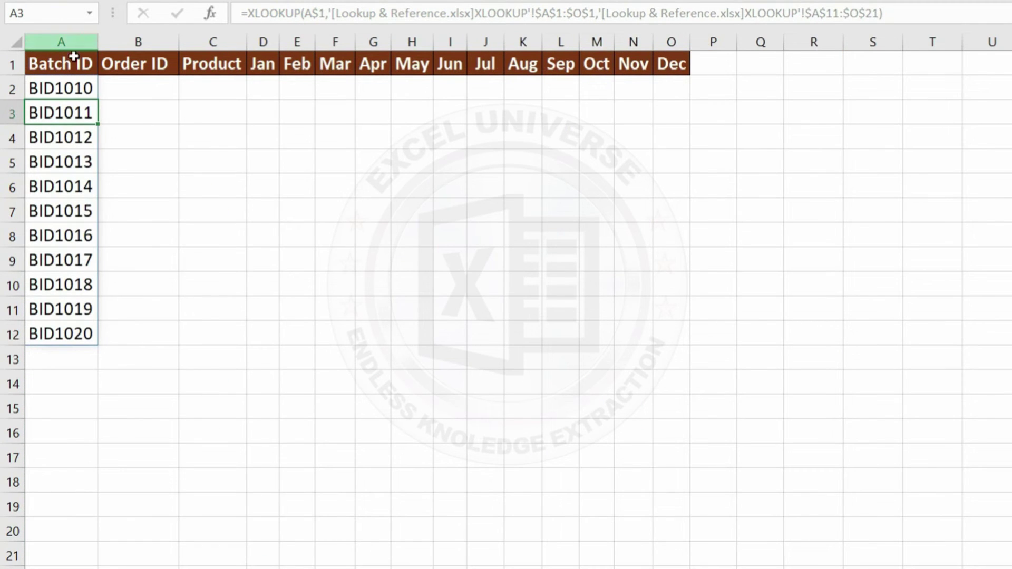
left_click_drag(72, 80, 78, 333)
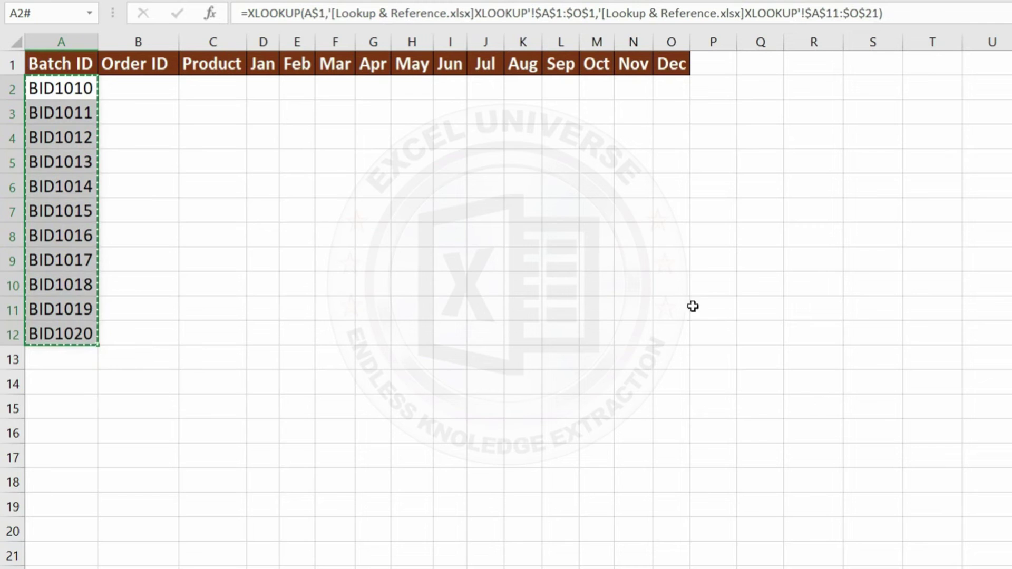
left_click(676, 311, "shift")
key("ctrl+v")
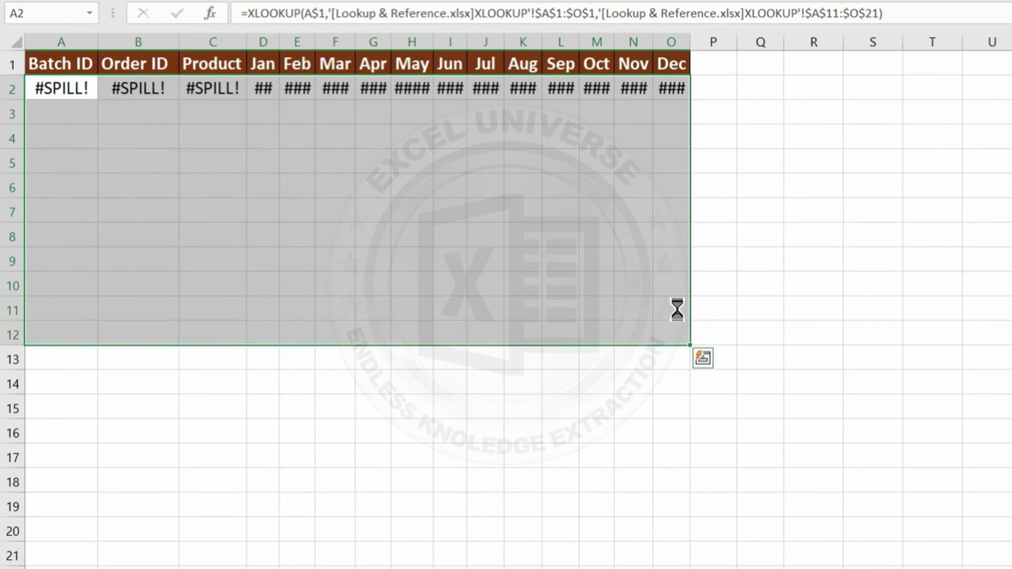
Fit the Jan, Jun and Oct column widths to their numbers
left_click(379, 137)
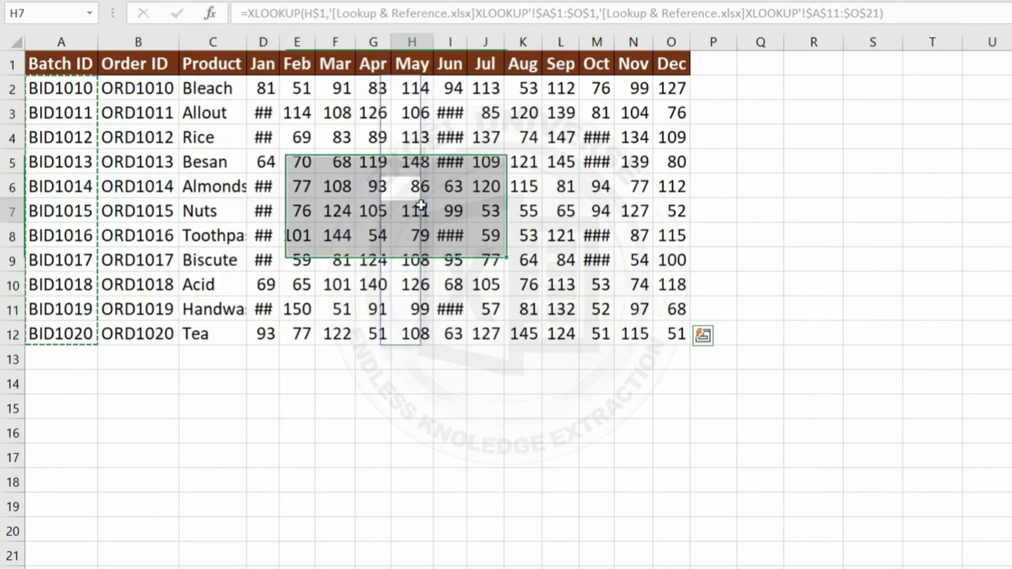
left_click(561, 190)
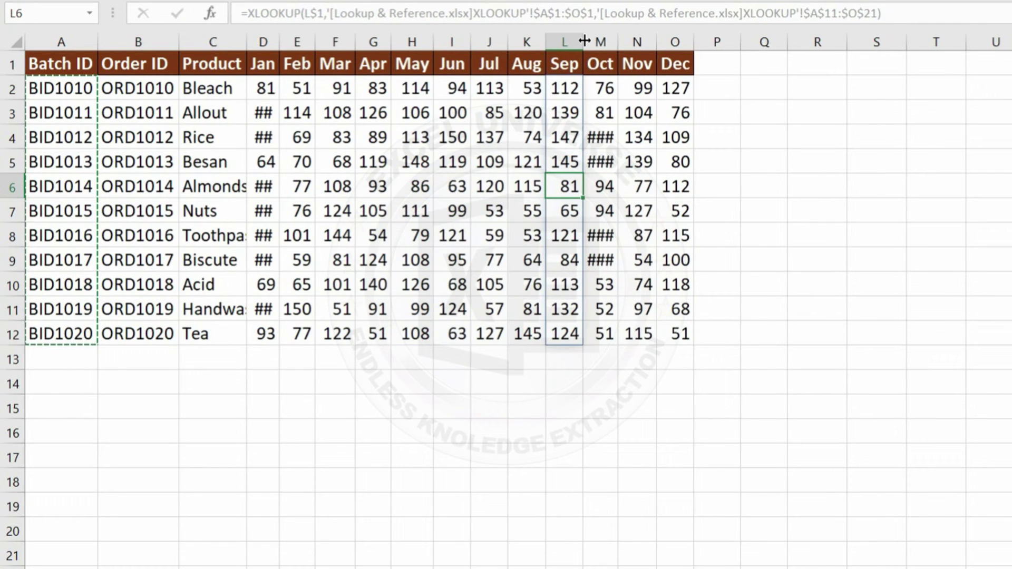
double_click(617, 41)
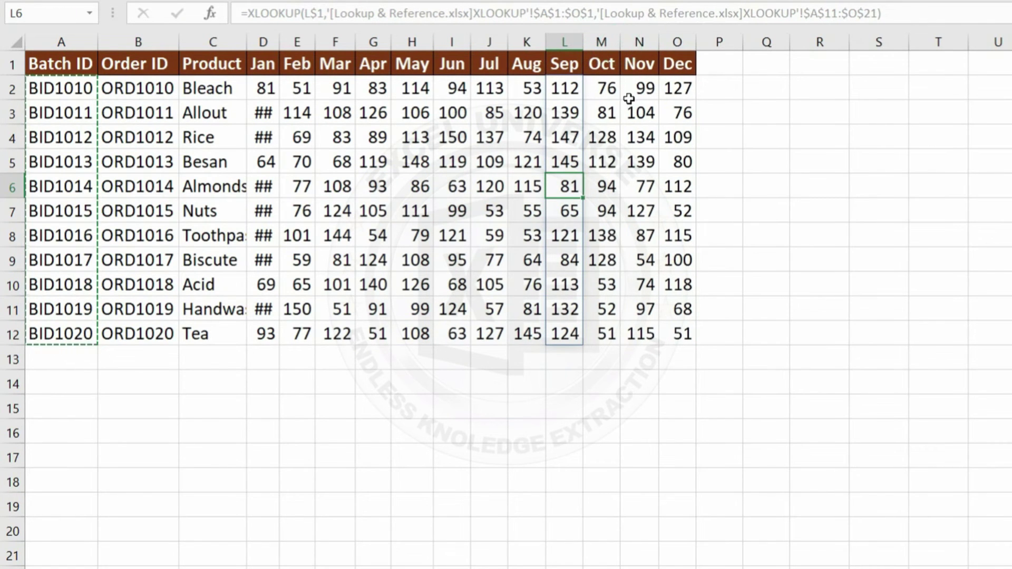
double_click(271, 46)
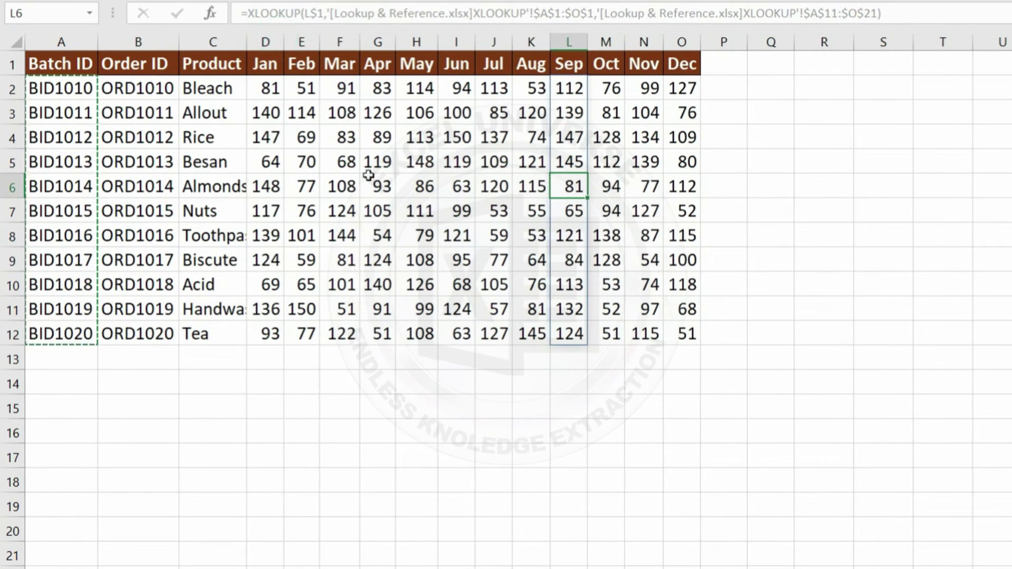
left_click(375, 182)
left_click(300, 168)
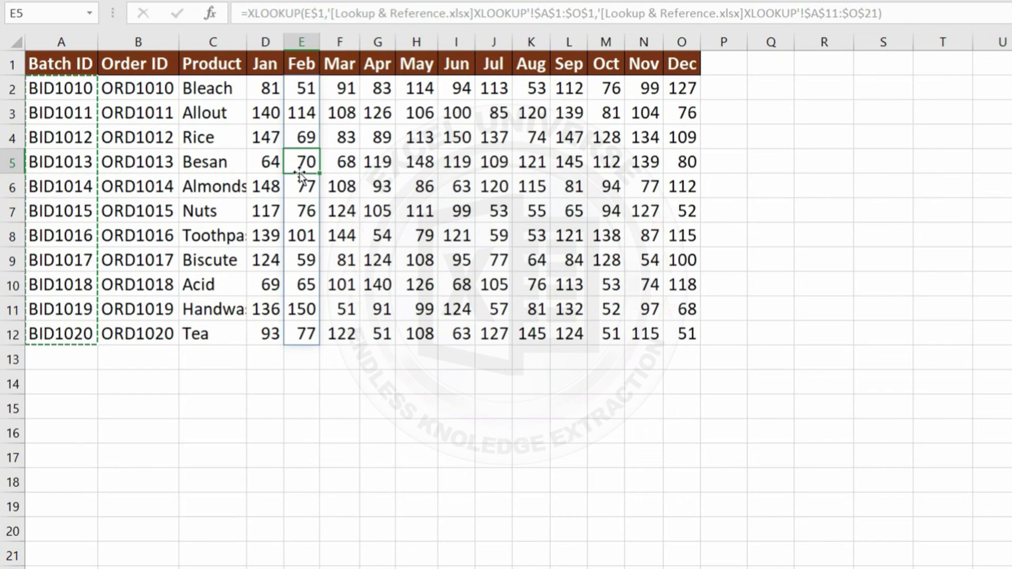
Start a TEXTJOIN in R2 with a comma delimiter and TRUE to ignore empty cells
left_click(830, 87)
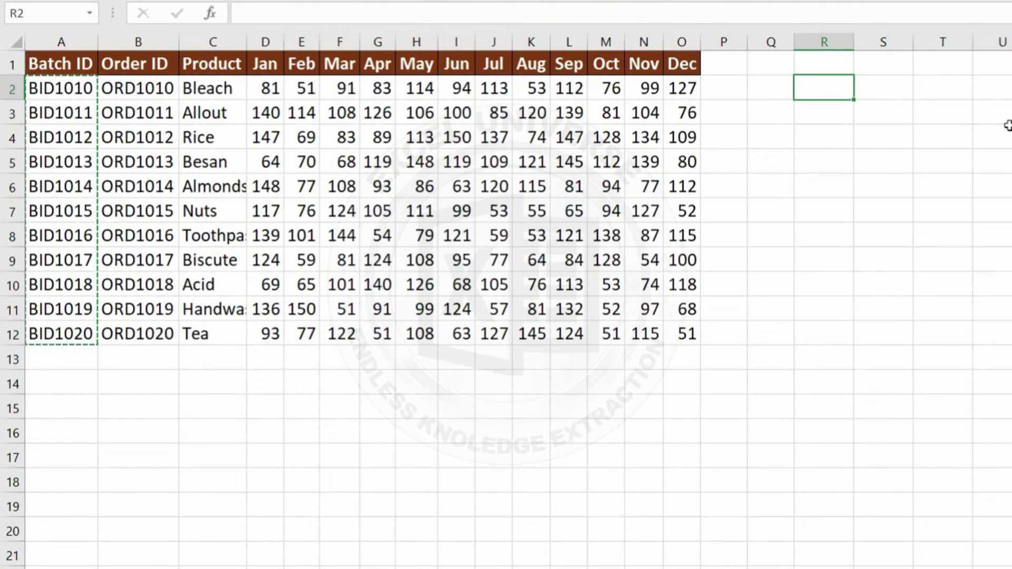
left_click_drag(683, 87, 683, 331)
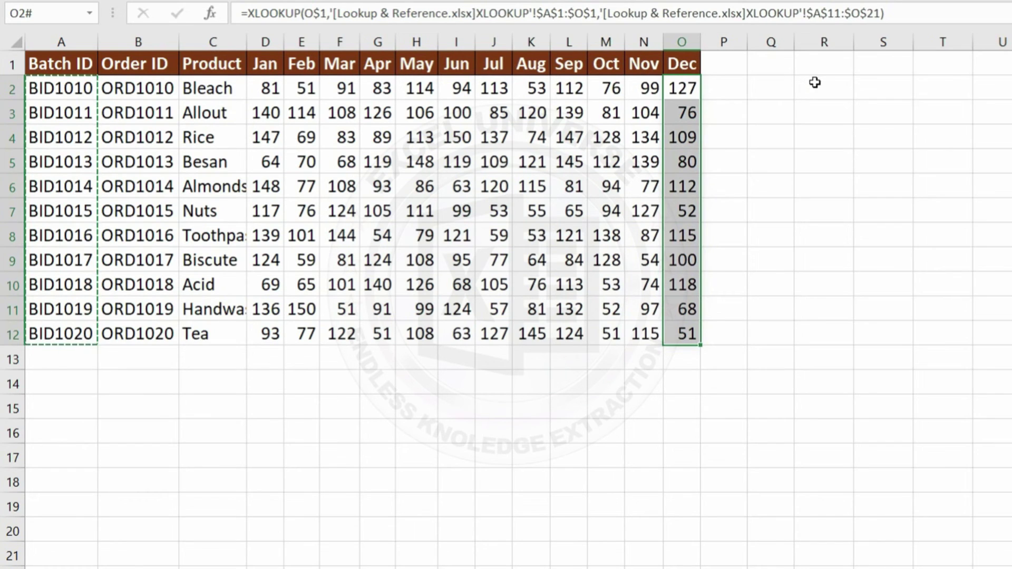
left_click(815, 83)
type("=te")
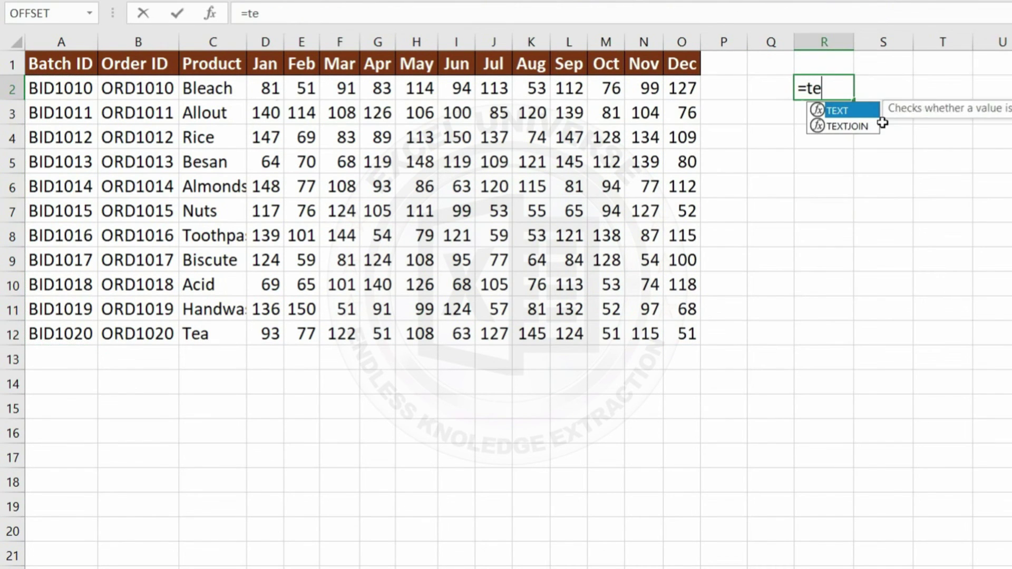
key("Down")
key("Tab")
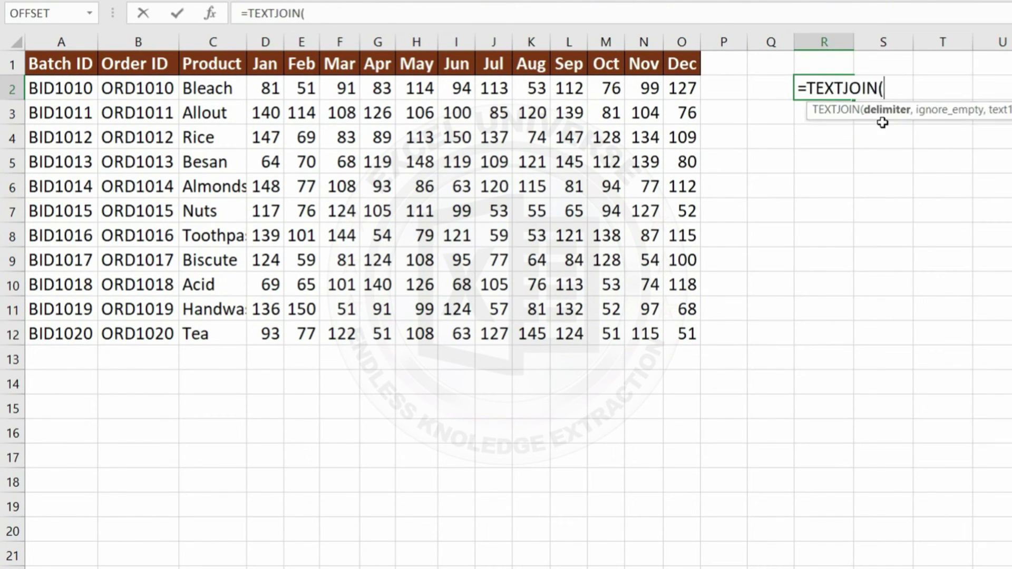
type("\",\",")
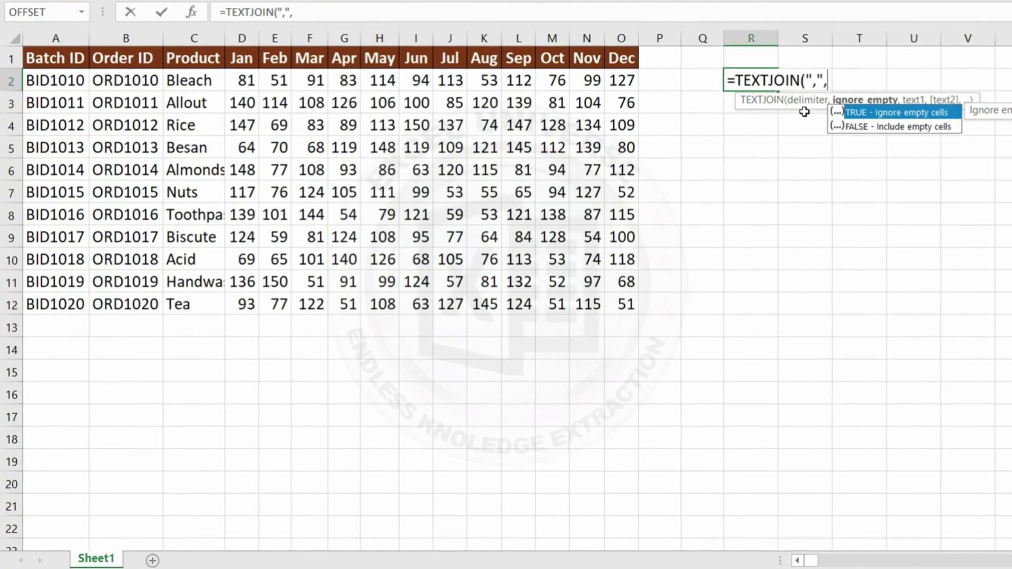
key("Tab")
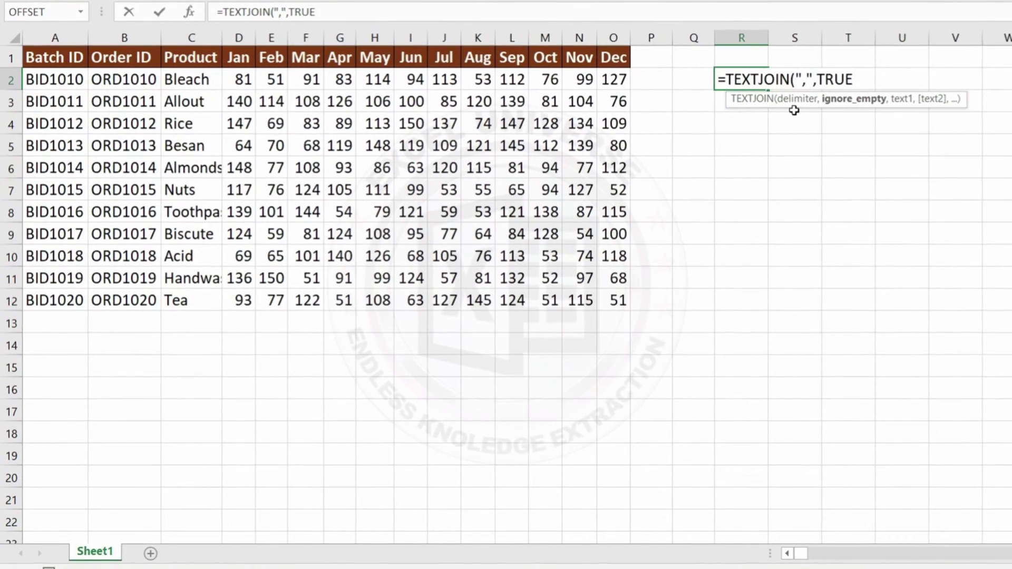
type(",")
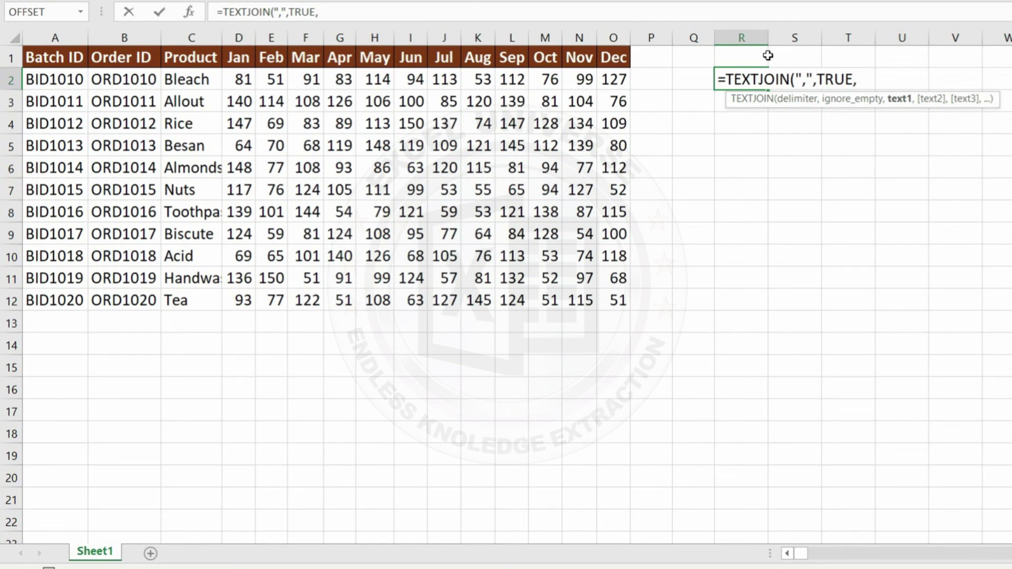
Complete the TEXTJOIN with the spilled Dec range O2# and fit column R to the result
left_click_drag(610, 75, 618, 300)
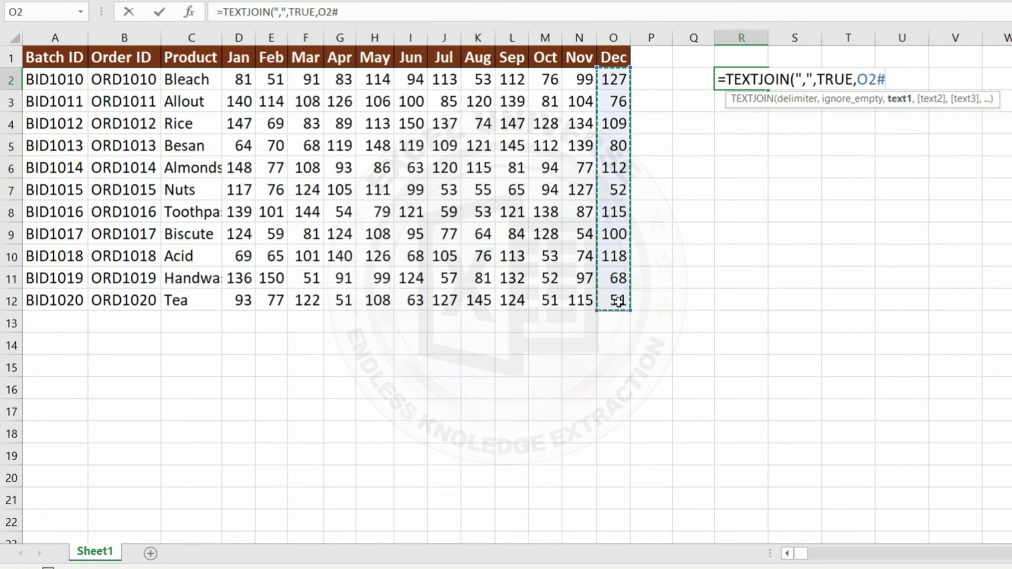
type(")")
key("Return")
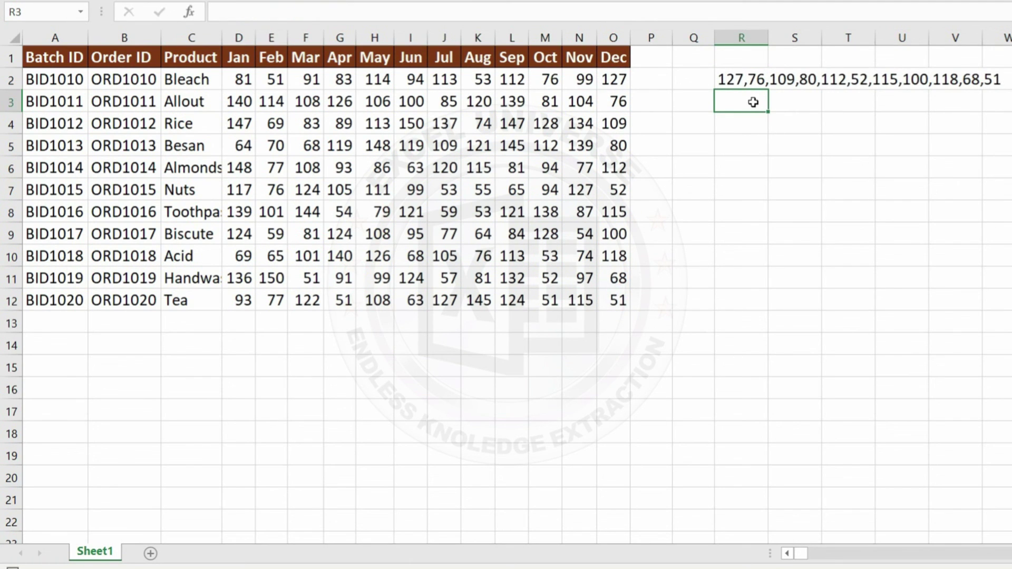
double_click(767, 36)
type("=cont")
key("BackSpace")
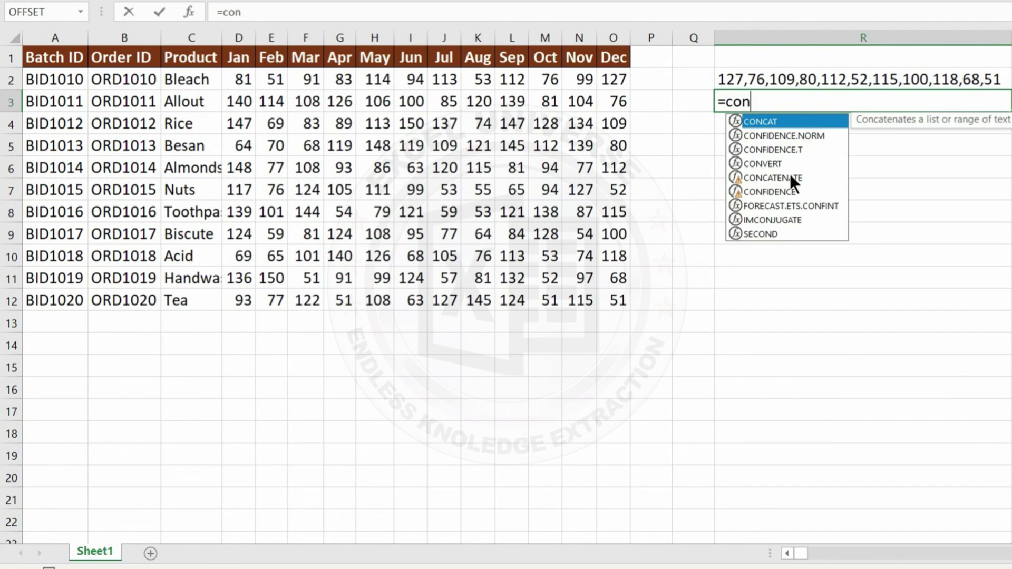
double_click(791, 178)
key("ctrl+a")
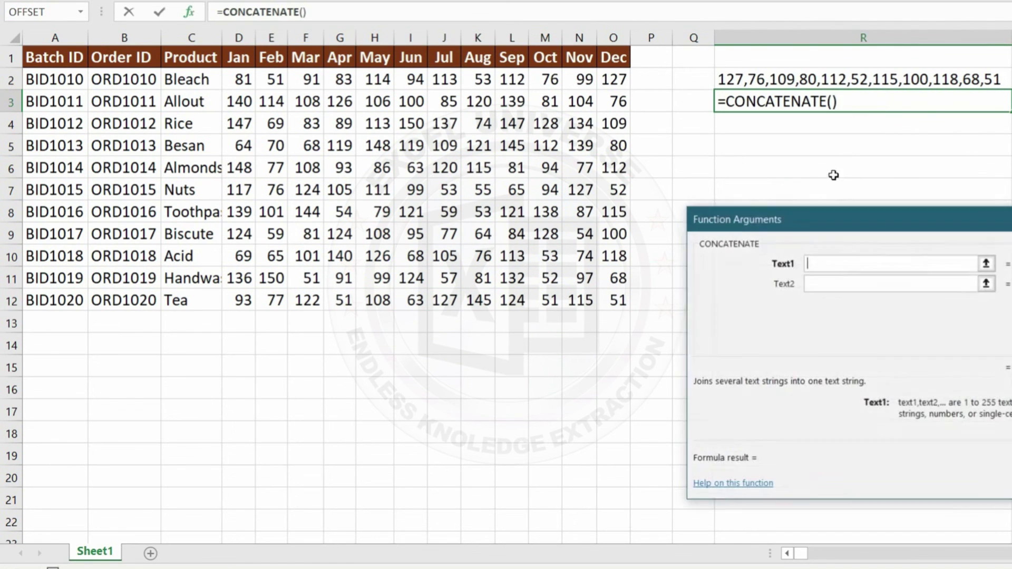
left_click_drag(840, 225, 755, 197)
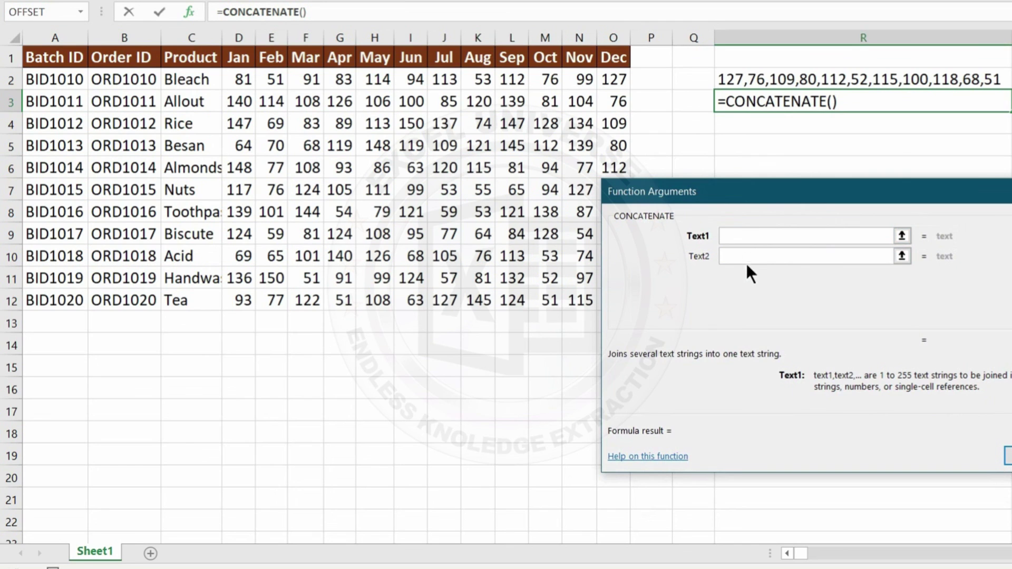
left_click(749, 258)
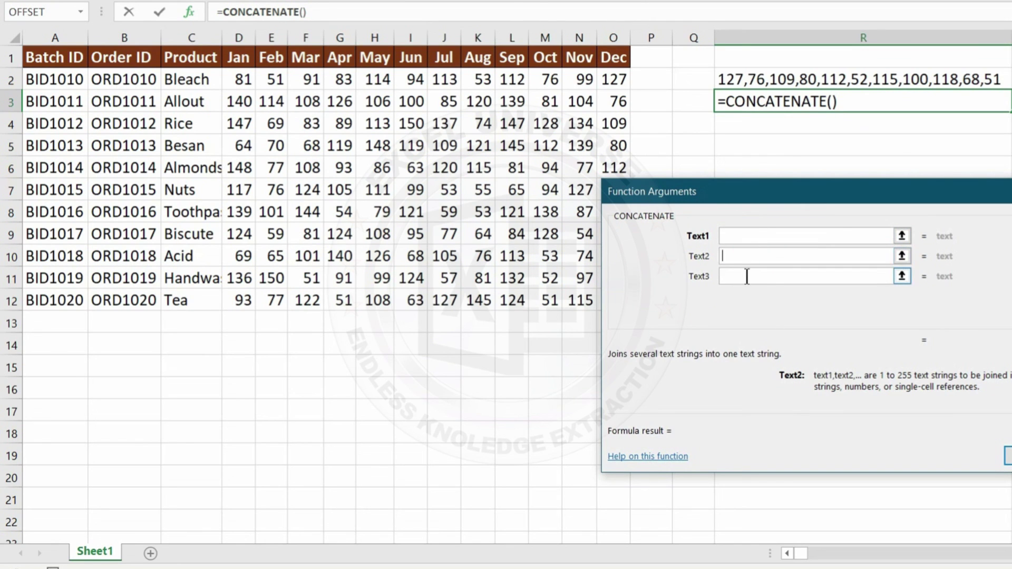
left_click(747, 276)
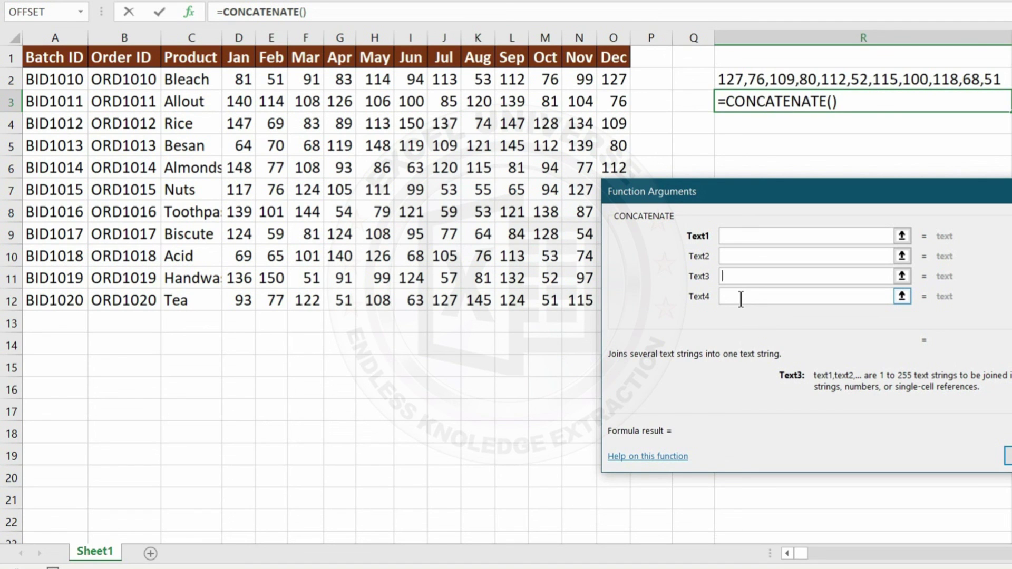
key("Escape")
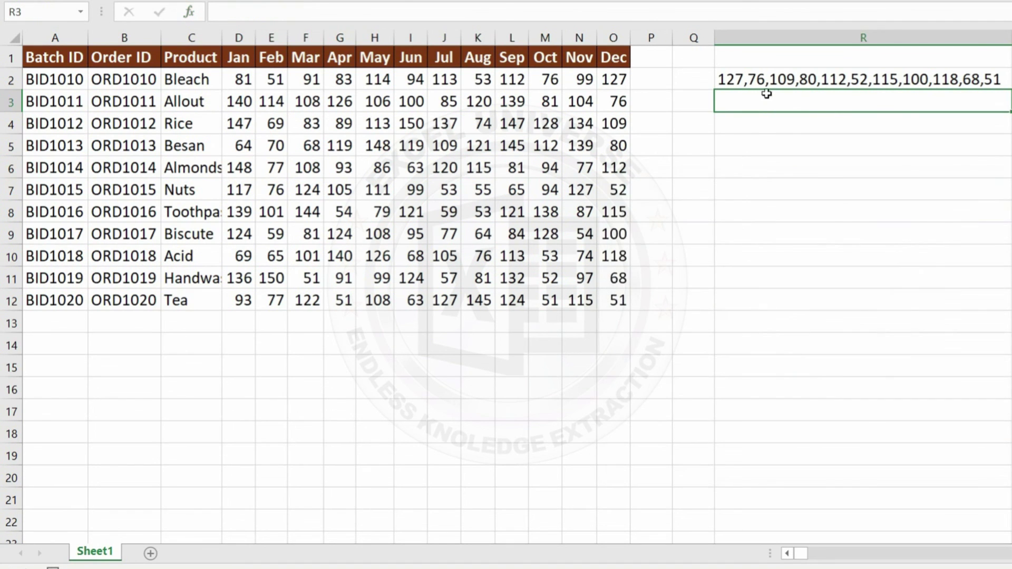
left_click(775, 75)
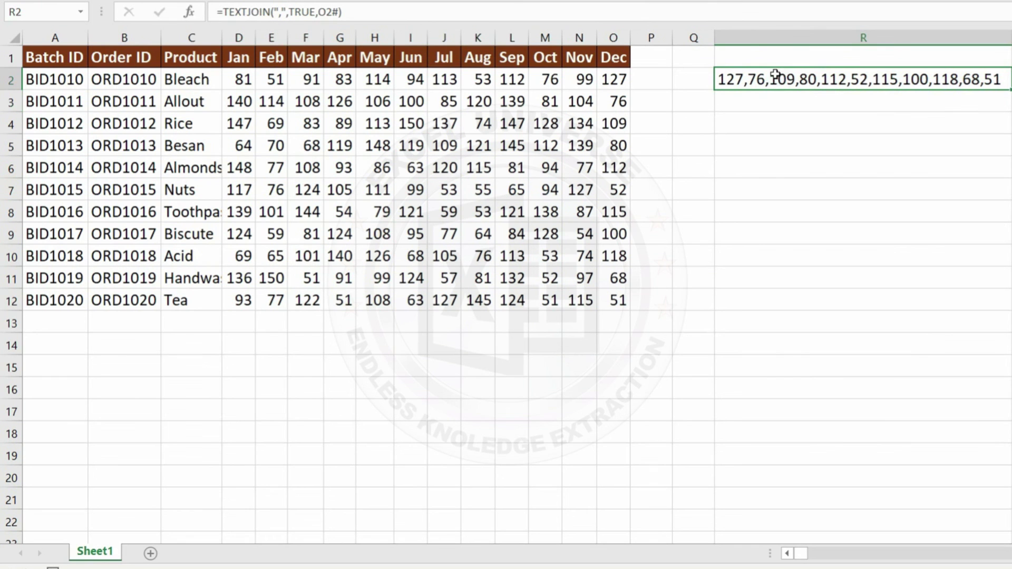